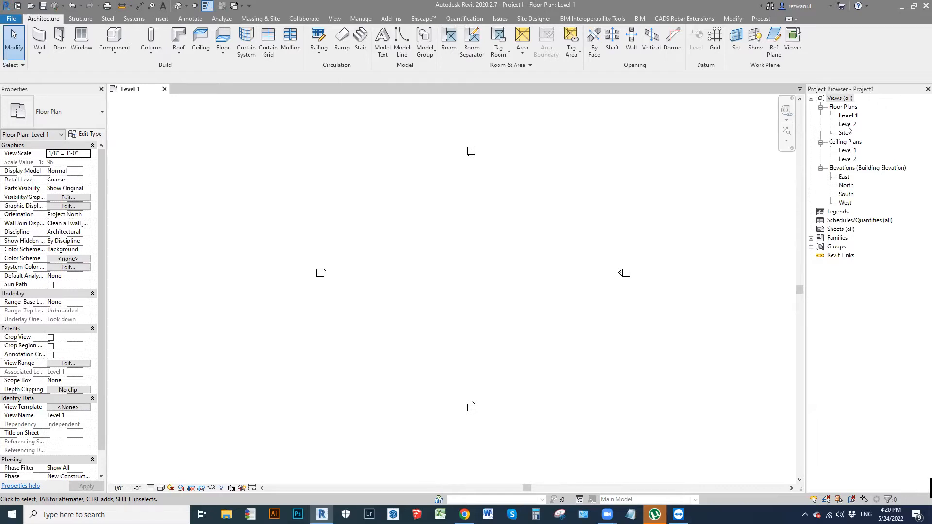
Step: View the Level 2 floor plan and the North elevation to examine the project's levels
{"action": "double_click", "coordinate": [847, 125]}
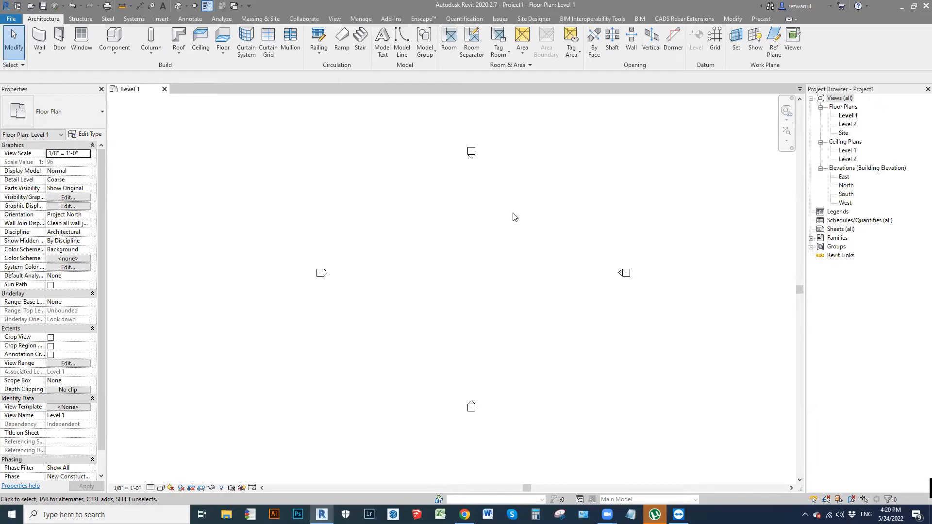
{"action": "left_click", "coordinate": [843, 187]}
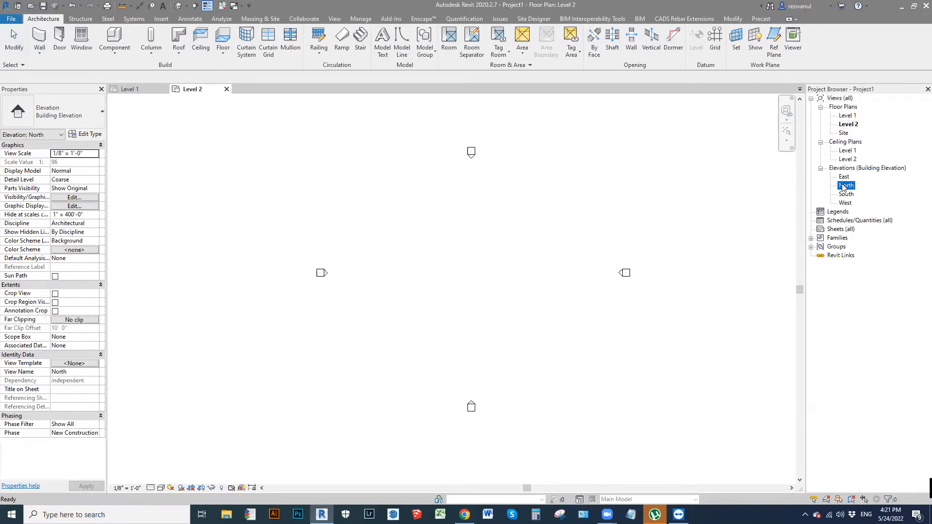
{"action": "double_click", "coordinate": [843, 188]}
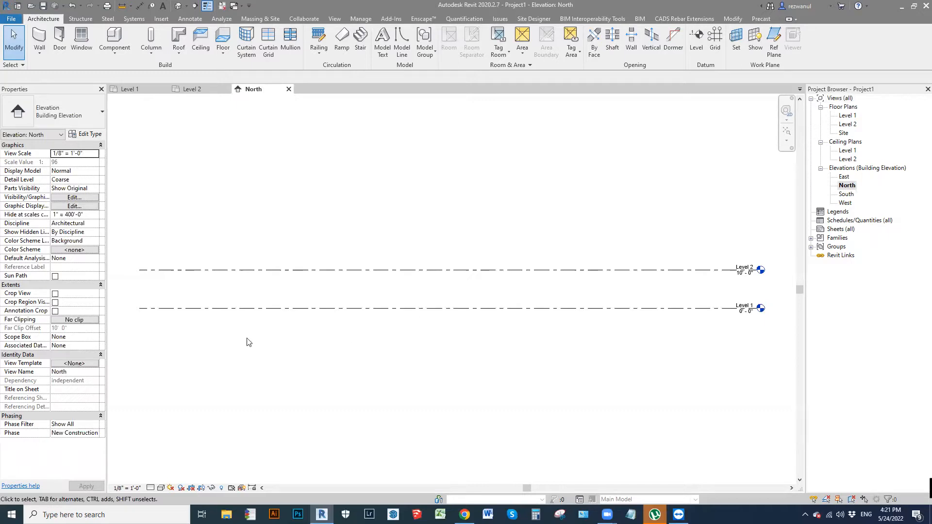
{"action": "scroll", "coordinate": [338, 316], "scroll_direction": "down", "scroll_amount": 3}
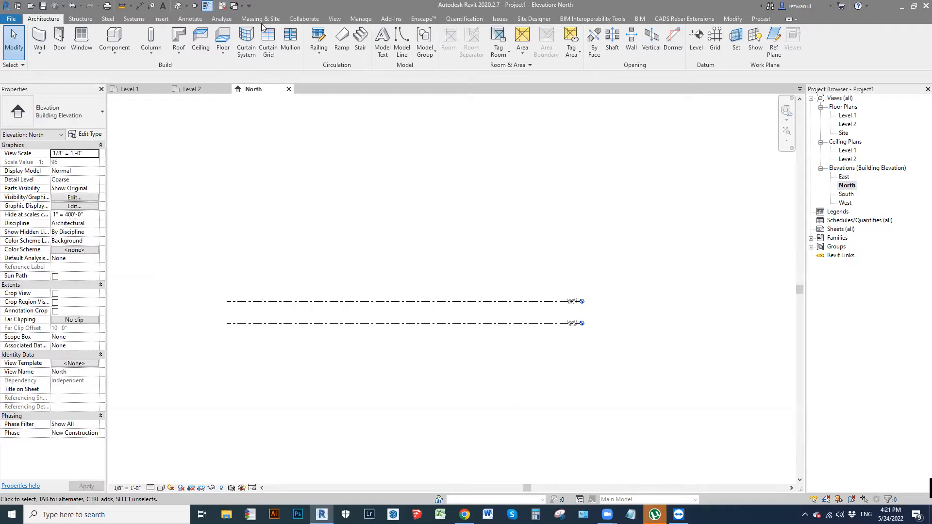
Step: Open the Level 1 floor plan and start a CAD import, browsing to the work (I:) drive
{"action": "double_click", "coordinate": [852, 118]}
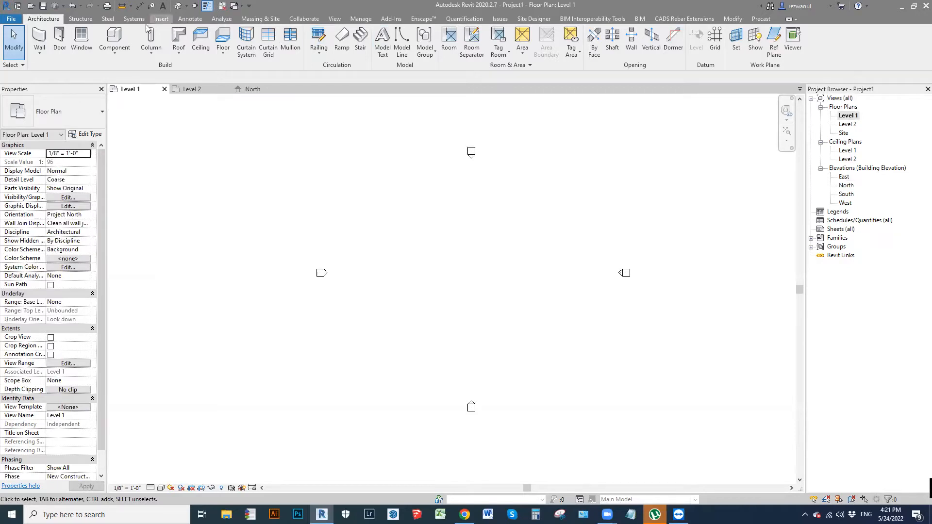
{"action": "left_click", "coordinate": [162, 19]}
{"action": "left_click", "coordinate": [254, 53]}
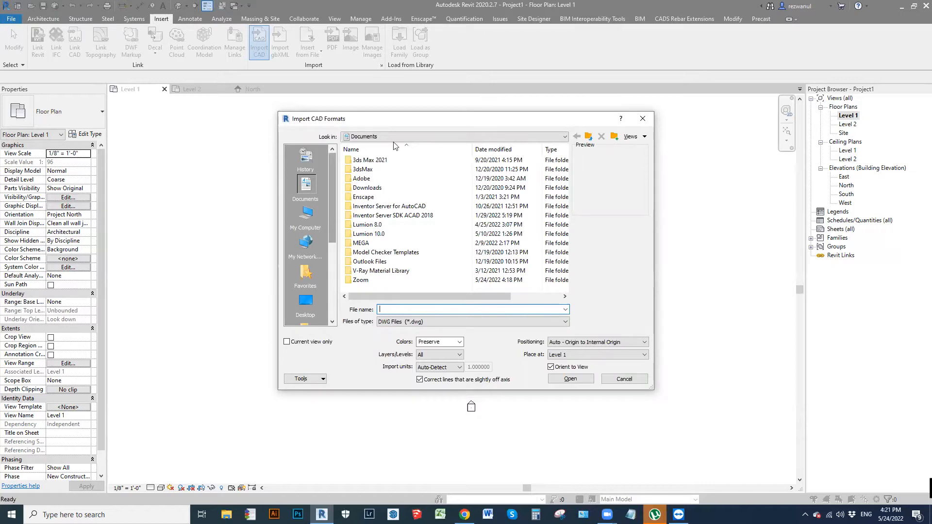
{"action": "scroll", "coordinate": [335, 243], "scroll_direction": "down", "scroll_amount": 3}
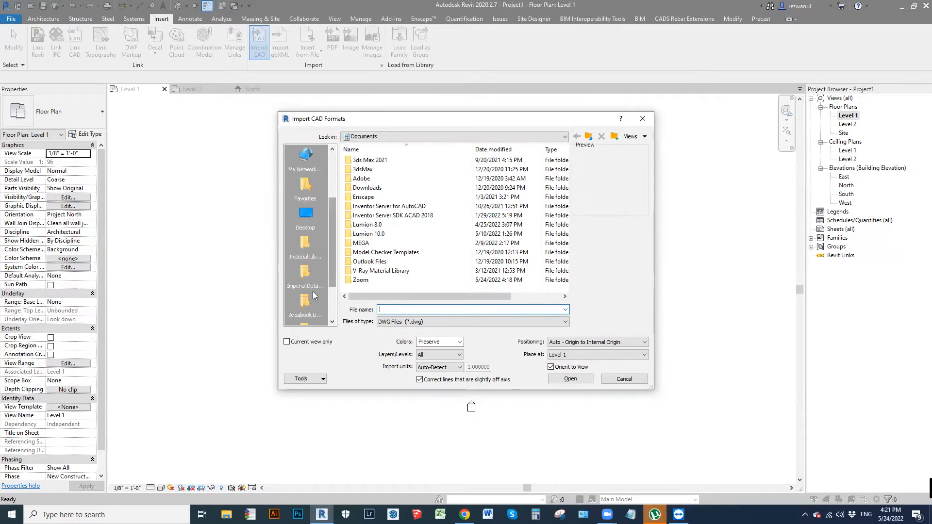
{"action": "scroll", "coordinate": [315, 265], "scroll_direction": "down", "scroll_amount": 2}
{"action": "left_click", "coordinate": [396, 136]}
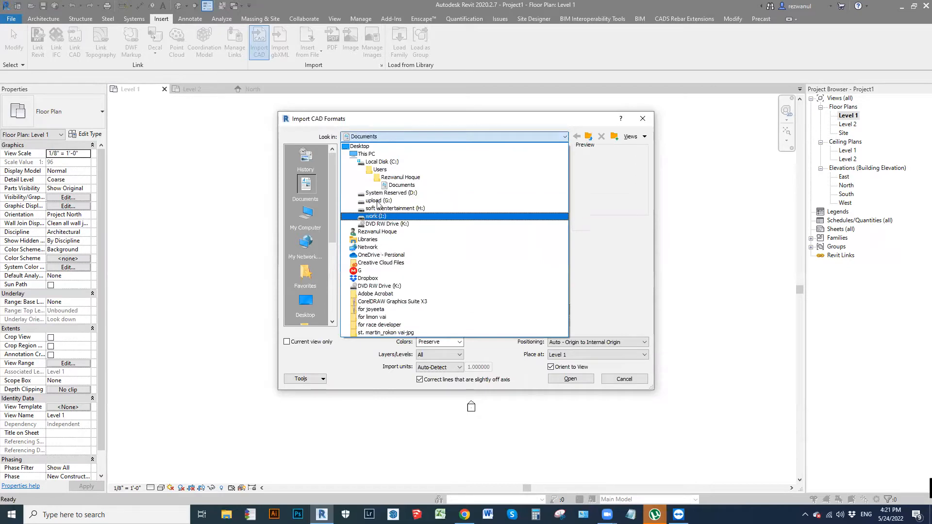
{"action": "left_click", "coordinate": [378, 201]}
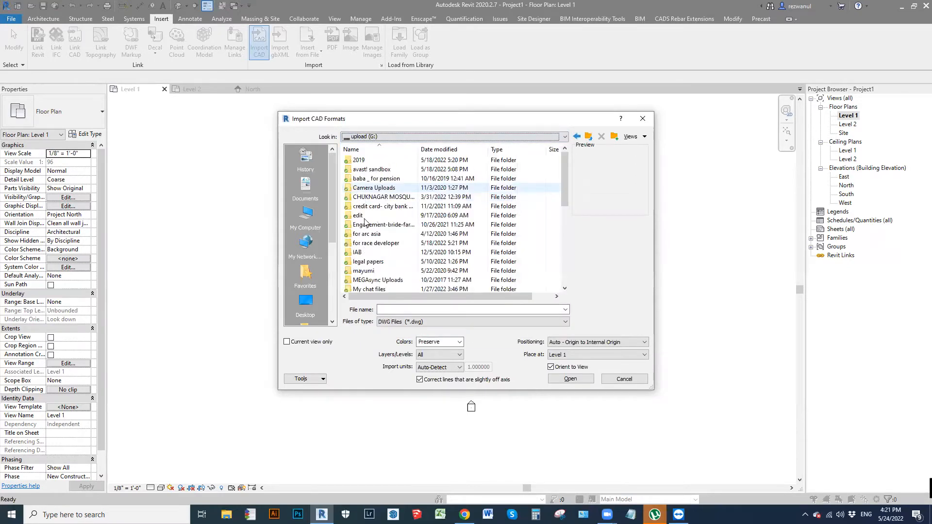
{"action": "left_click", "coordinate": [377, 138]}
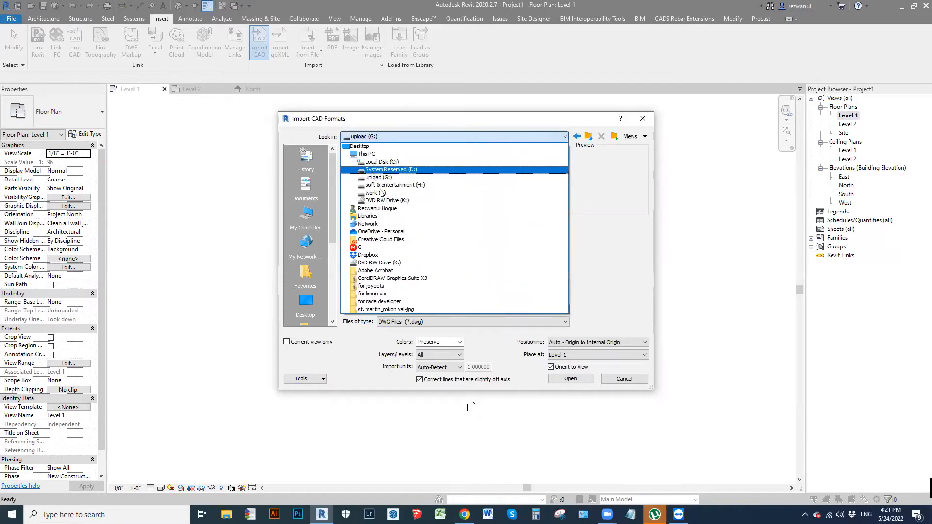
{"action": "left_click", "coordinate": [377, 193]}
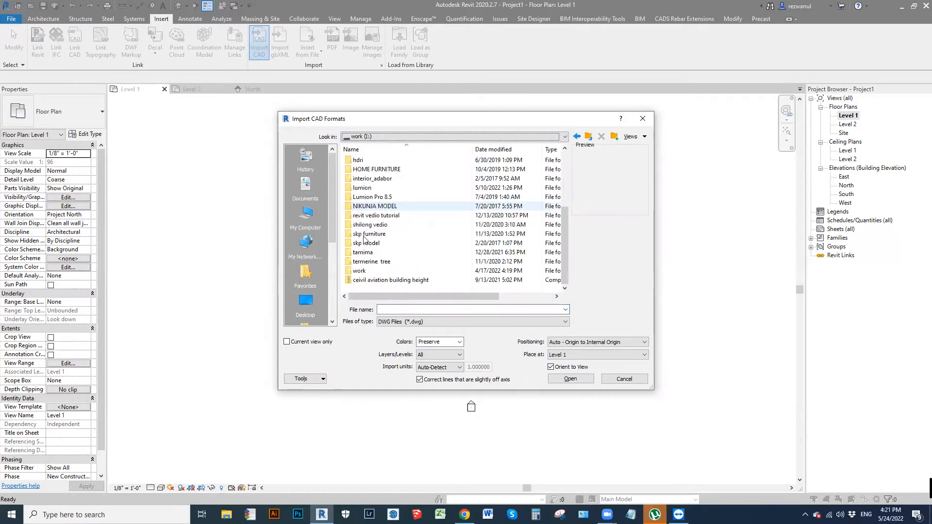
Step: Browse into the work folder's class subfolder and select the "for class" DWG drawing
{"action": "scroll", "coordinate": [363, 228], "scroll_direction": "up", "scroll_amount": 4}
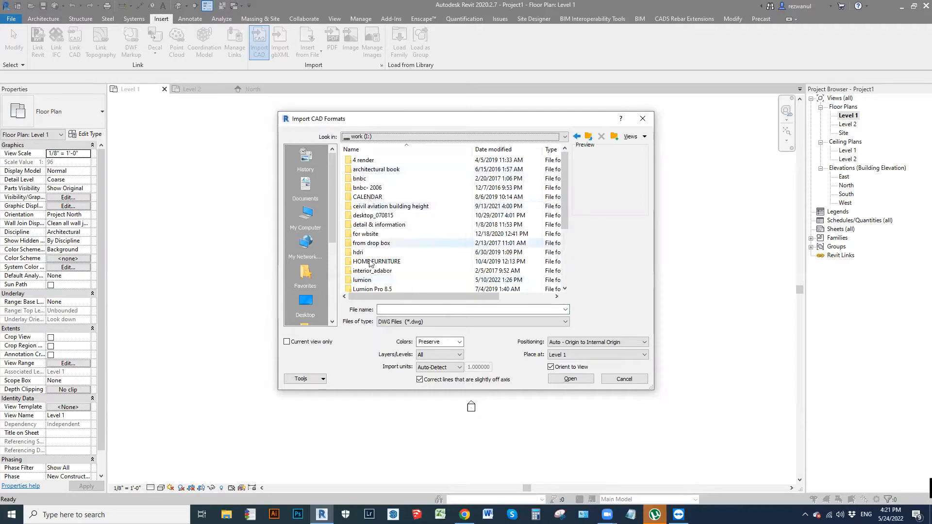
{"action": "scroll", "coordinate": [372, 279], "scroll_direction": "down", "scroll_amount": 1}
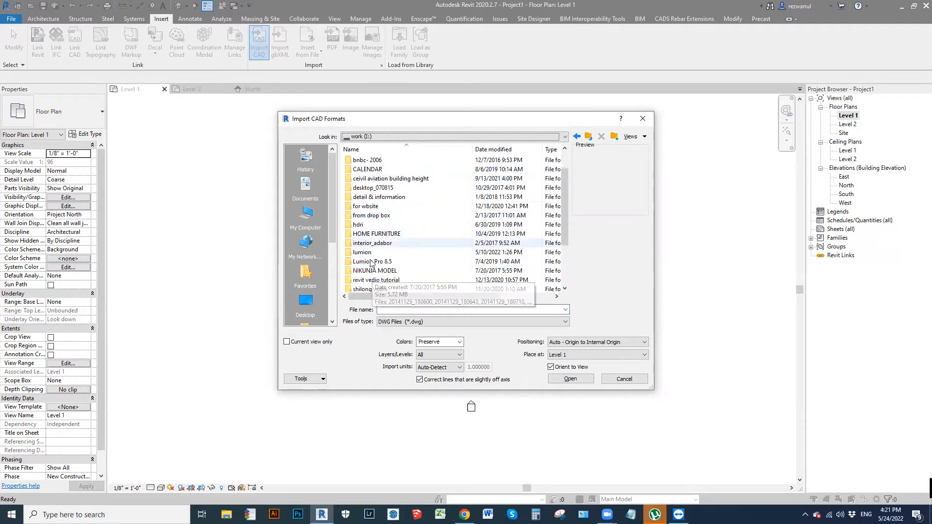
{"action": "scroll", "coordinate": [368, 266], "scroll_direction": "up", "scroll_amount": 1}
{"action": "scroll", "coordinate": [365, 266], "scroll_direction": "down", "scroll_amount": 4}
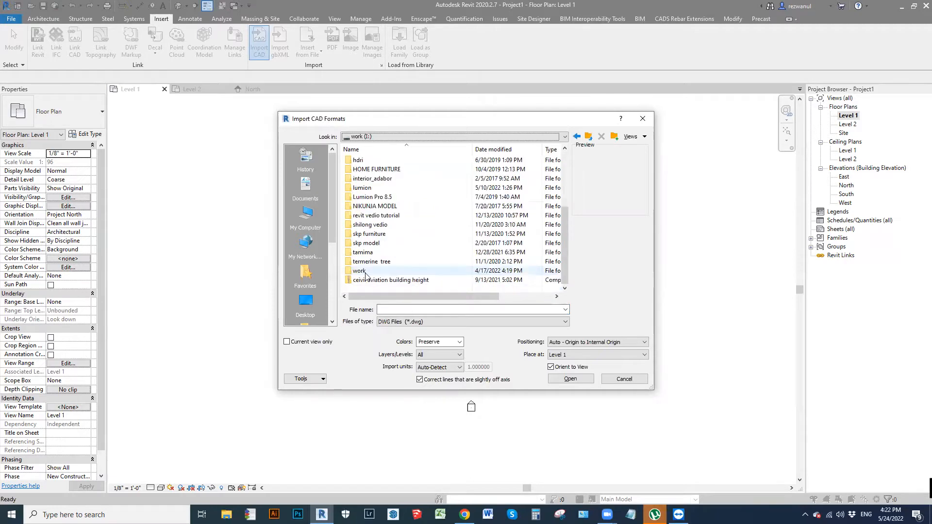
{"action": "double_click", "coordinate": [365, 272]}
{"action": "scroll", "coordinate": [408, 234], "scroll_direction": "down", "scroll_amount": 5}
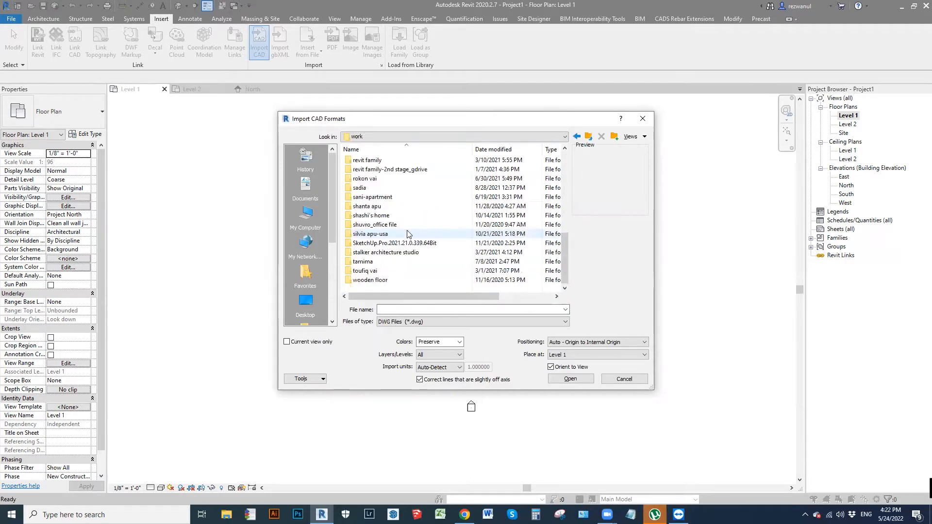
{"action": "scroll", "coordinate": [414, 229], "scroll_direction": "up", "scroll_amount": 7}
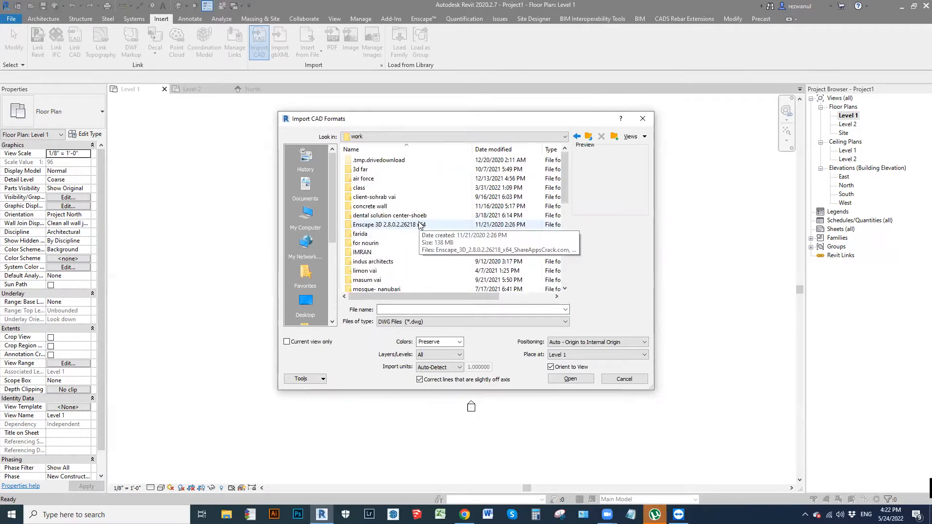
{"action": "double_click", "coordinate": [362, 189]}
{"action": "scroll", "coordinate": [384, 253], "scroll_direction": "down", "scroll_amount": 2}
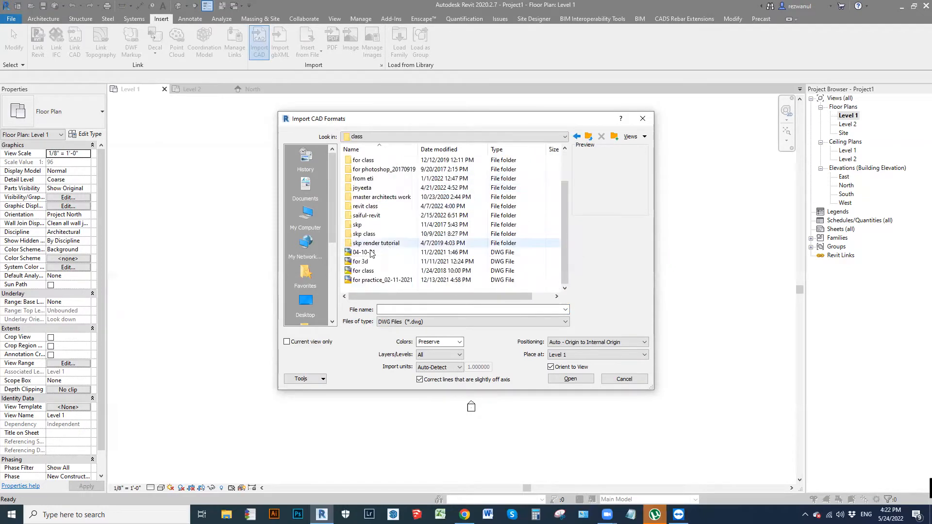
{"action": "left_click", "coordinate": [371, 254]}
{"action": "left_click", "coordinate": [368, 271]}
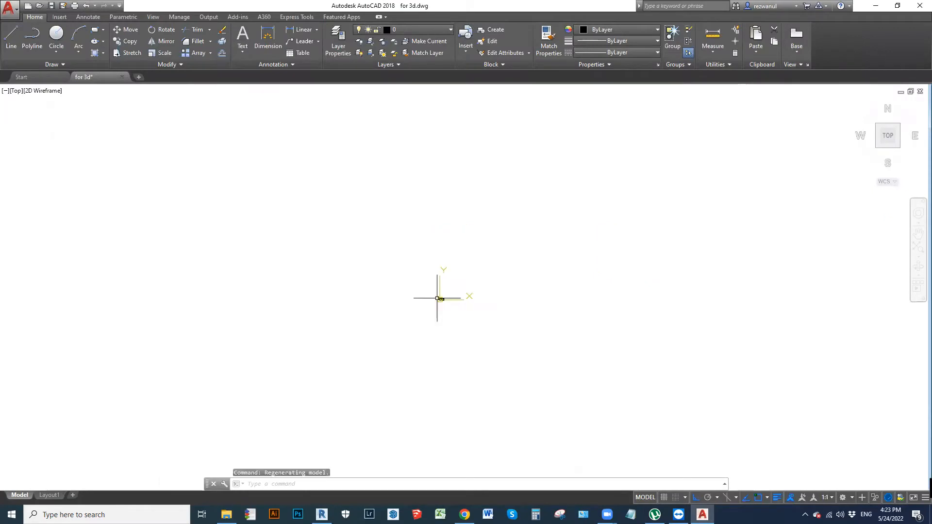
Step: Switch to AutoCAD and examine the ground and typical floor plans in the "for 3d" drawing
{"action": "scroll", "coordinate": [265, 236], "scroll_direction": "down", "scroll_amount": 5}
{"action": "middle_click_drag", "start_coordinate": [265, 237], "coordinate": [366, 247]}
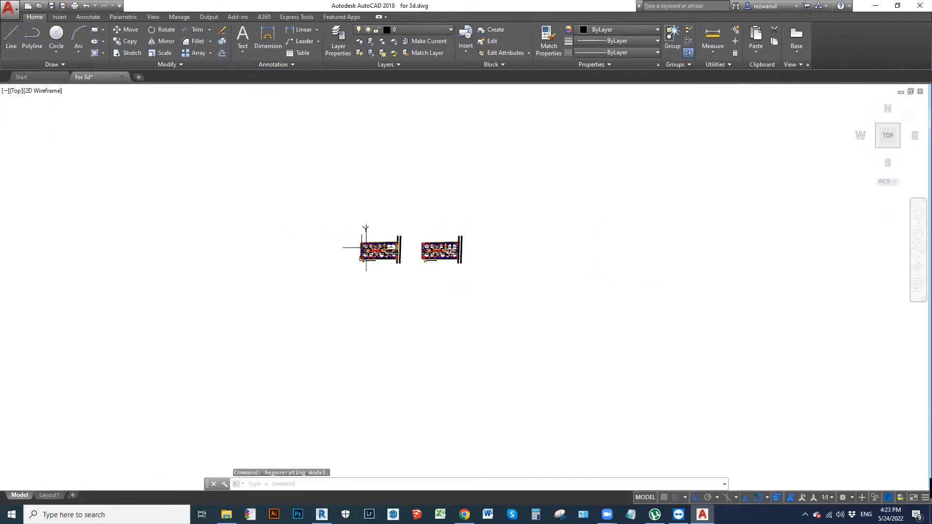
{"action": "left_click", "coordinate": [310, 204]}
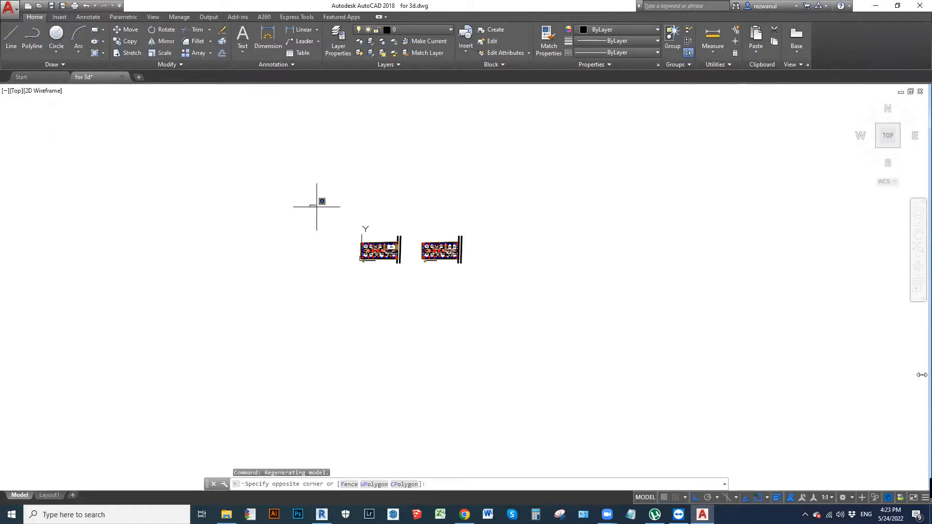
{"action": "key", "text": "Escape"}
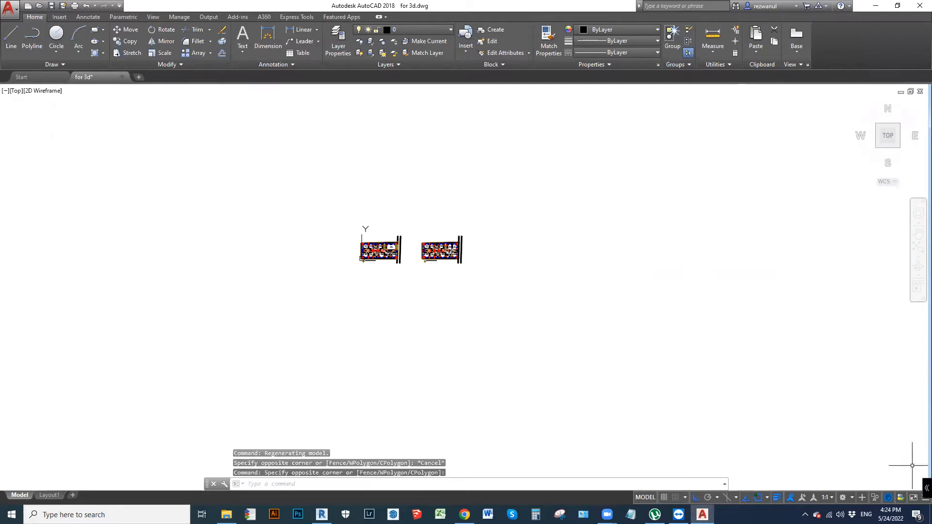
{"action": "left_click", "coordinate": [322, 181]}
{"action": "left_click", "coordinate": [572, 341]}
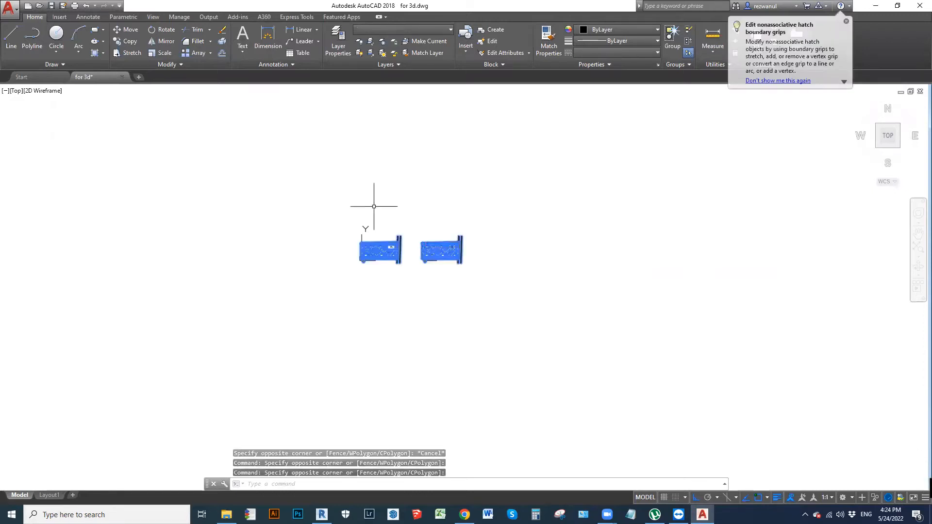
{"action": "scroll", "coordinate": [428, 251], "scroll_direction": "up", "scroll_amount": 8}
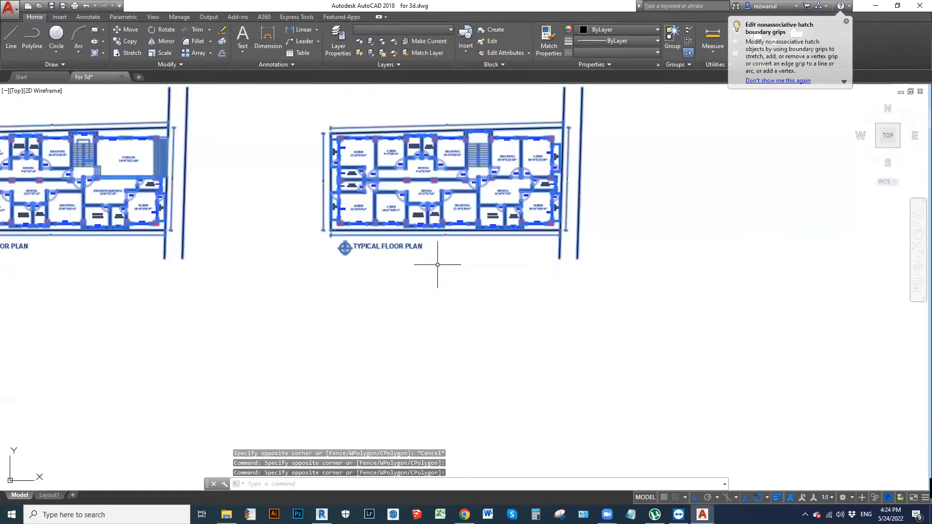
{"action": "scroll", "coordinate": [437, 265], "scroll_direction": "down", "scroll_amount": 6}
{"action": "key", "text": "Escape"}
Step: Erase the complete typical floor plan from the drawing, leaving the ground floor plan
{"action": "left_click", "coordinate": [403, 193]}
{"action": "left_click", "coordinate": [566, 324]}
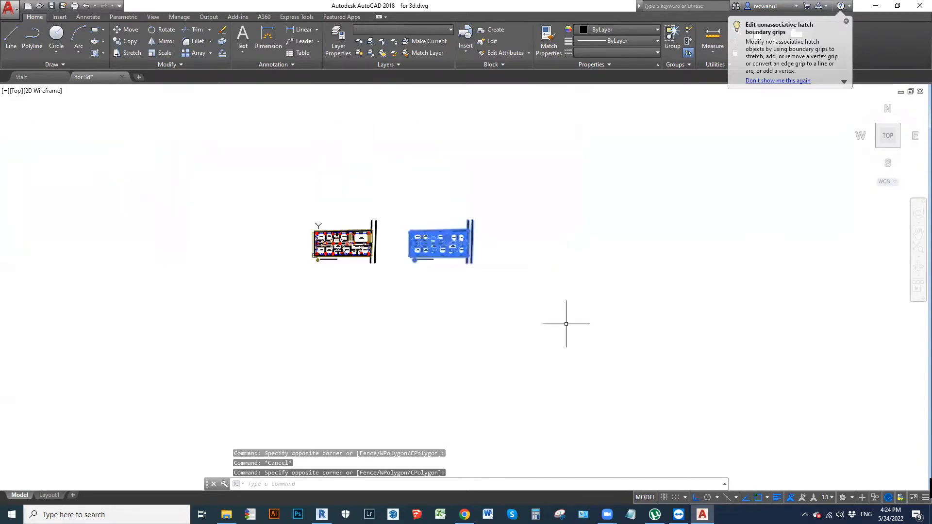
{"action": "key", "text": "Delete"}
{"action": "scroll", "coordinate": [297, 223], "scroll_direction": "up", "scroll_amount": 4}
{"action": "key", "text": "Escape"}
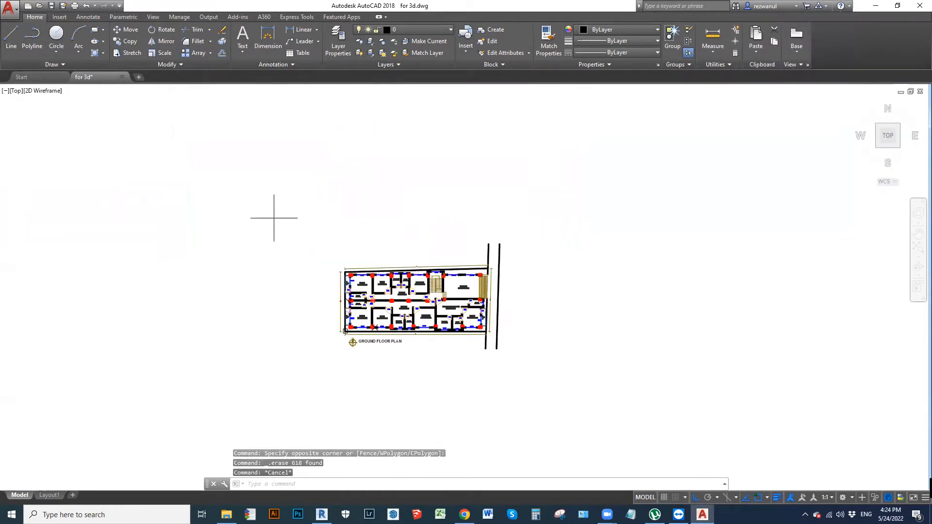
Step: Move the whole ground floor plan horizontally in the positive X direction, well clear of the origin
{"action": "left_click", "coordinate": [274, 218]}
{"action": "left_click", "coordinate": [541, 373]}
{"action": "type", "text": "m"}
{"action": "key", "text": "space"}
{"action": "left_click", "coordinate": [500, 406]}
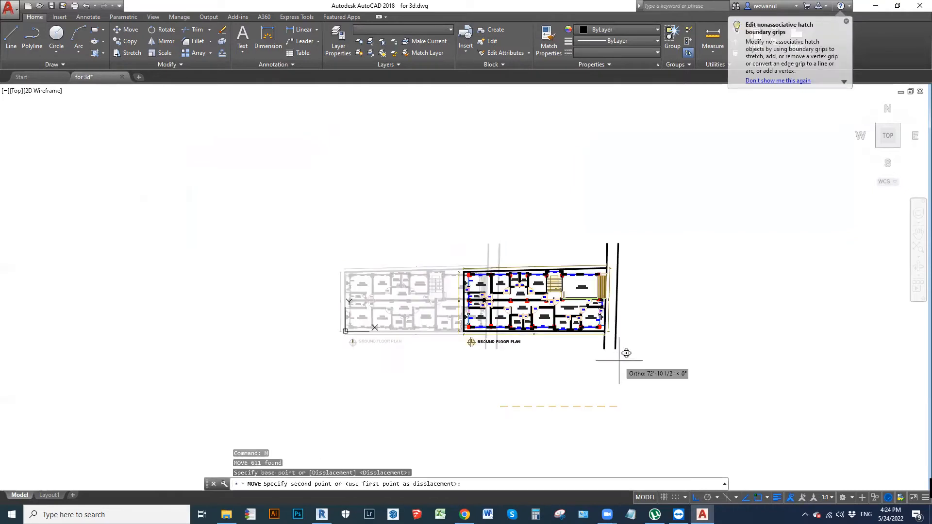
{"action": "left_click", "coordinate": [843, 360]}
{"action": "key", "text": "Escape"}
{"action": "key", "text": "Escape"}
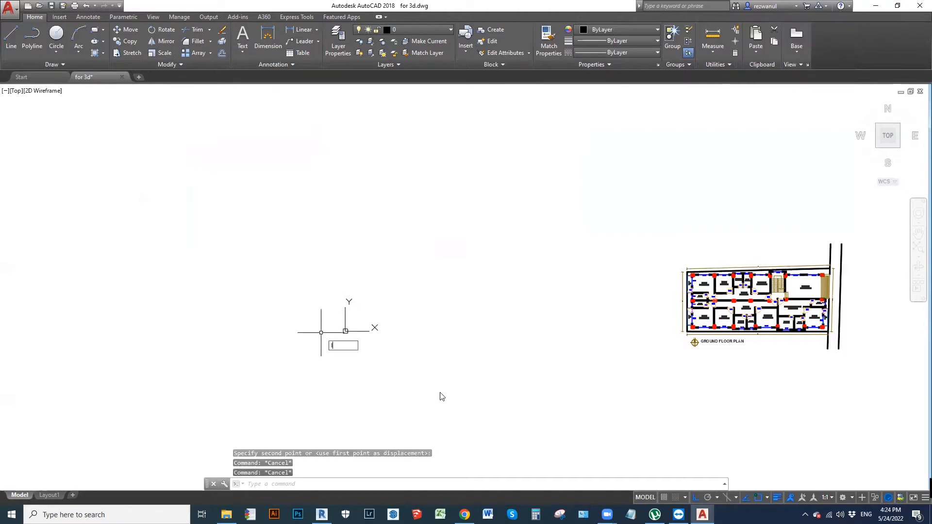
{"action": "type", "text": "L"}
{"action": "key", "text": "Escape"}
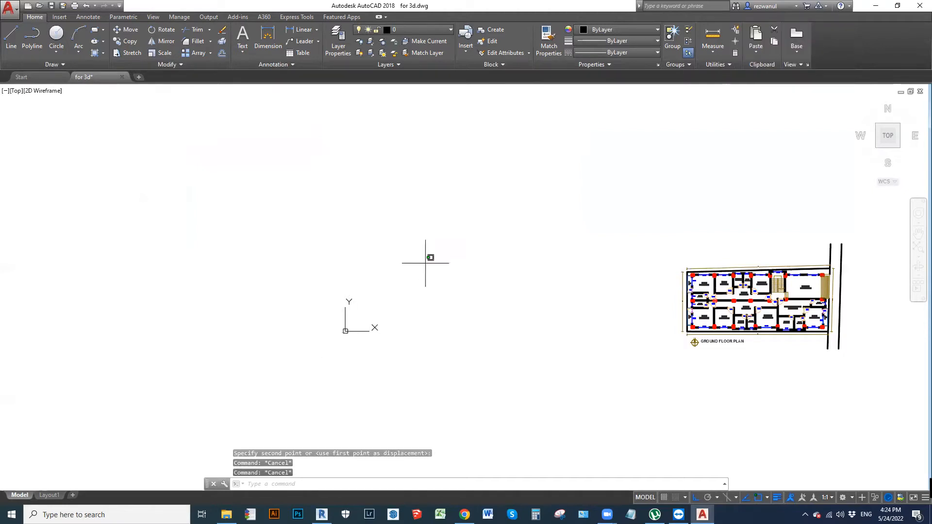
{"action": "key", "text": "Escape"}
{"action": "key", "text": "Escape"}
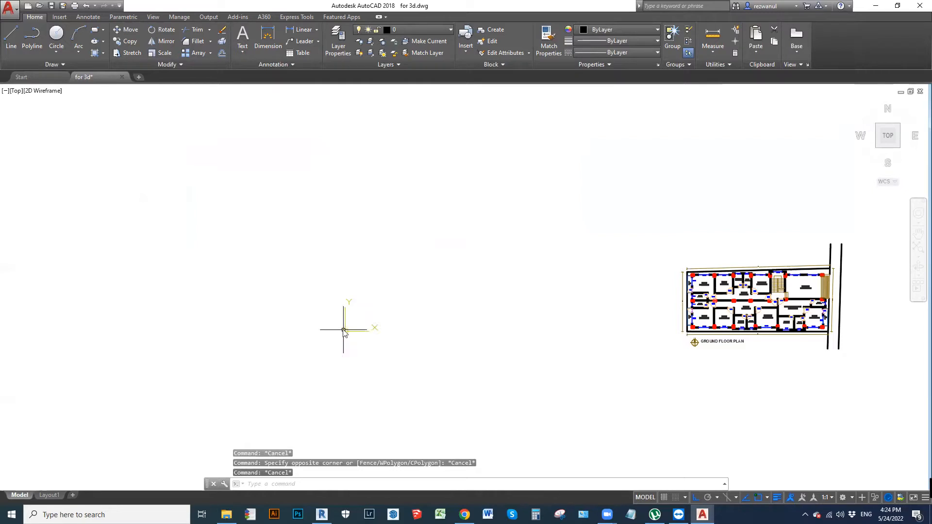
Step: Draw a horizontal line from the origin at 0,0,0 in the negative X direction
{"action": "type", "text": "L"}
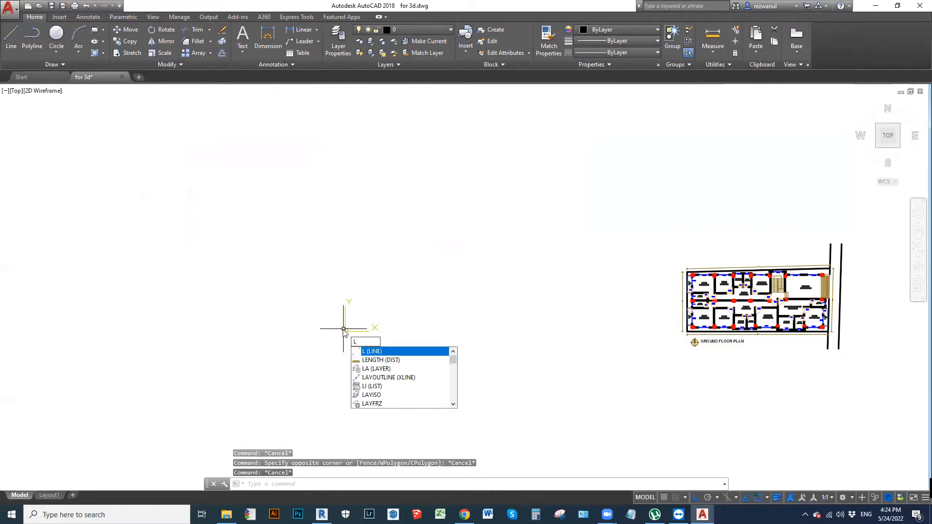
{"action": "type", "text": "0,"}
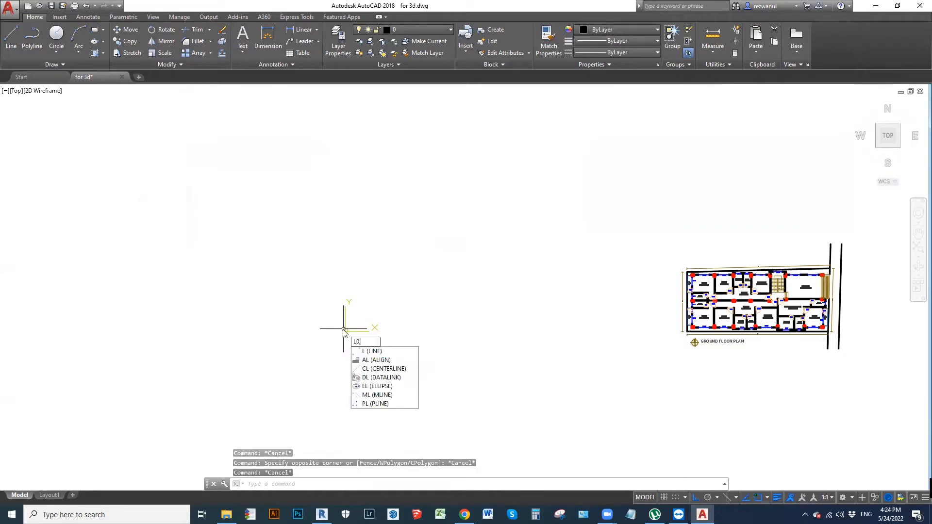
{"action": "type", "text": "0"}
{"action": "key", "text": "Return"}
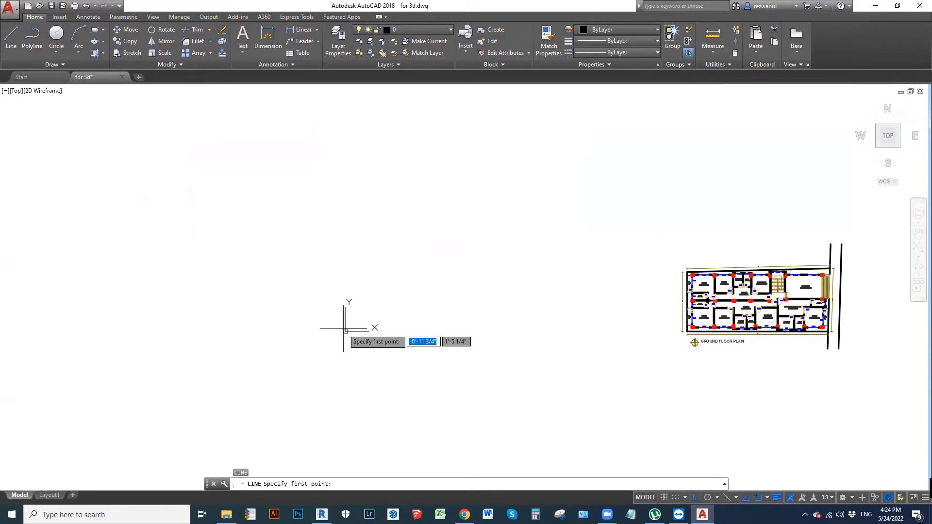
{"action": "type", "text": "0,0,0"}
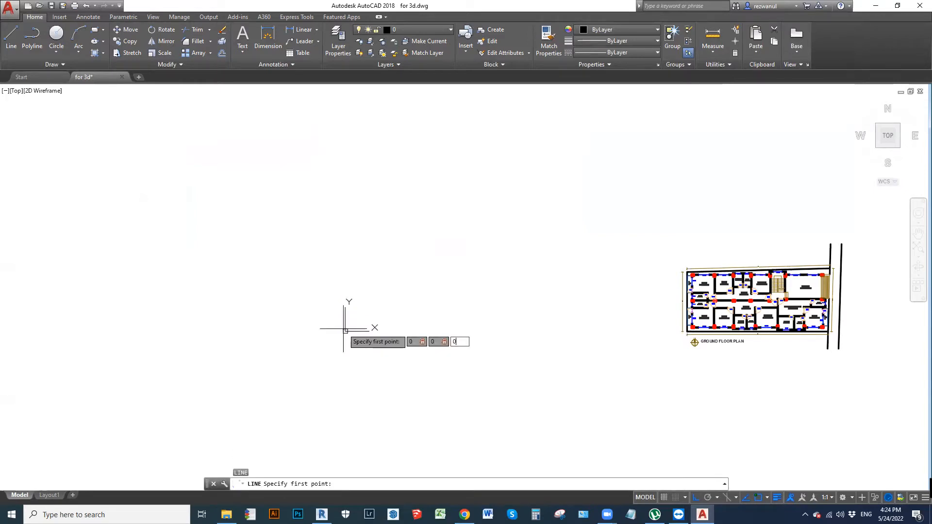
{"action": "key", "text": "Return"}
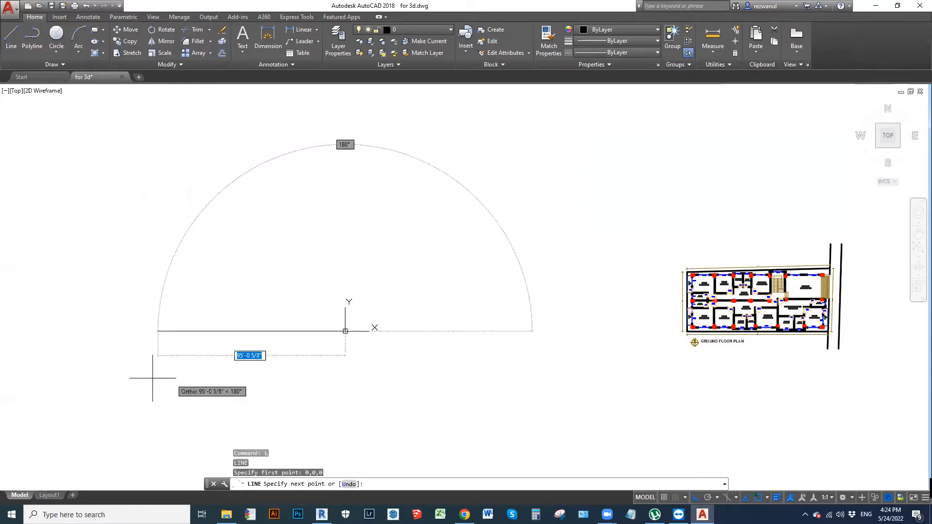
{"action": "left_click", "coordinate": [89, 335]}
{"action": "key", "text": "Escape"}
{"action": "left_click", "coordinate": [385, 388]}
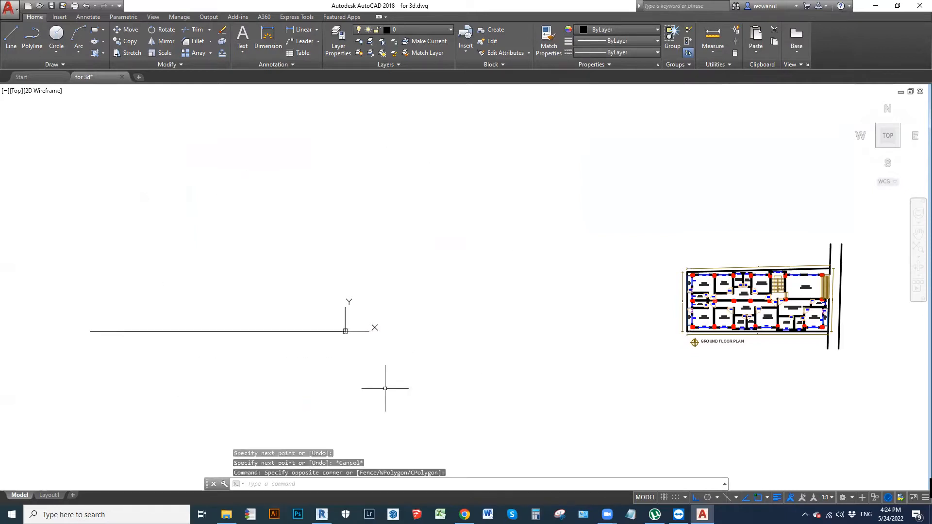
Step: Move the whole ground floor plan from its site boundary's lower-left corner to the origin end of the horizontal guide line
{"action": "left_click", "coordinate": [647, 170]}
{"action": "left_click", "coordinate": [853, 411]}
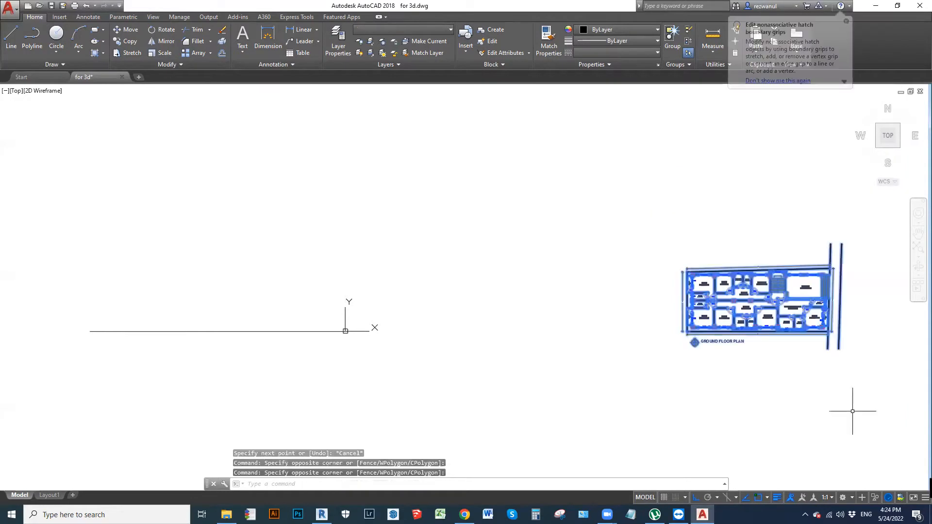
{"action": "scroll", "coordinate": [725, 343], "scroll_direction": "up", "scroll_amount": 8}
{"action": "type", "text": "m"}
{"action": "key", "text": "Return"}
{"action": "scroll", "coordinate": [660, 311], "scroll_direction": "up", "scroll_amount": 3}
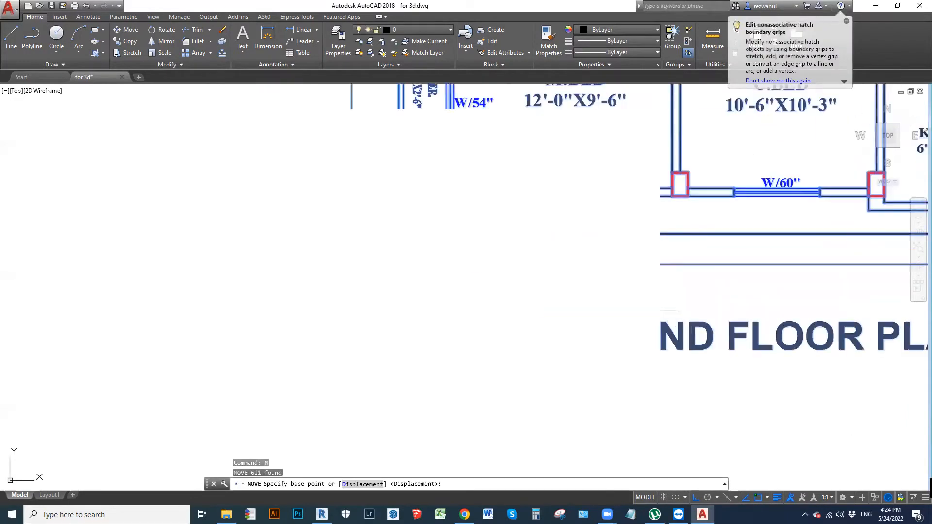
{"action": "scroll", "coordinate": [655, 311], "scroll_direction": "up", "scroll_amount": 2}
{"action": "middle_click_drag", "start_coordinate": [251, 187], "coordinate": [200, 369]}
{"action": "left_click", "coordinate": [197, 372]}
{"action": "scroll", "coordinate": [548, 277], "scroll_direction": "down", "scroll_amount": 10}
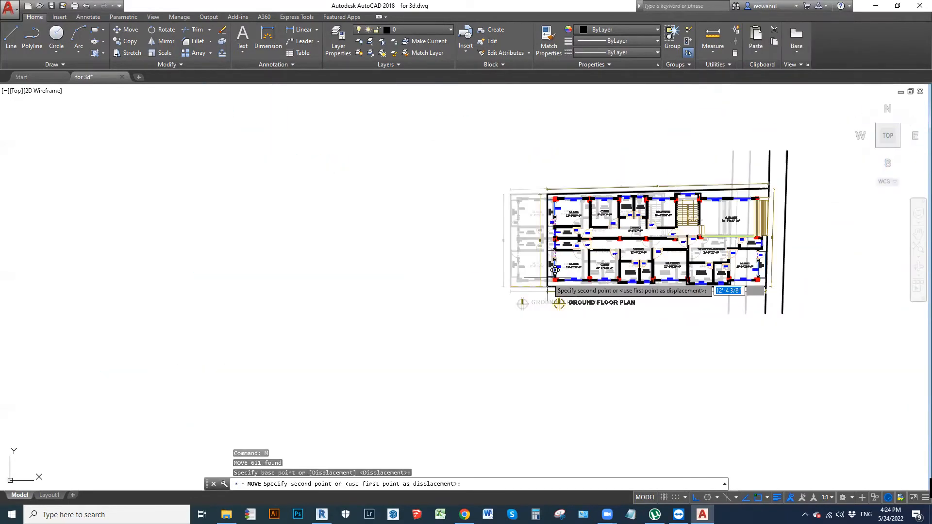
{"action": "scroll", "coordinate": [555, 270], "scroll_direction": "down", "scroll_amount": 8}
{"action": "scroll", "coordinate": [462, 346], "scroll_direction": "up", "scroll_amount": 10}
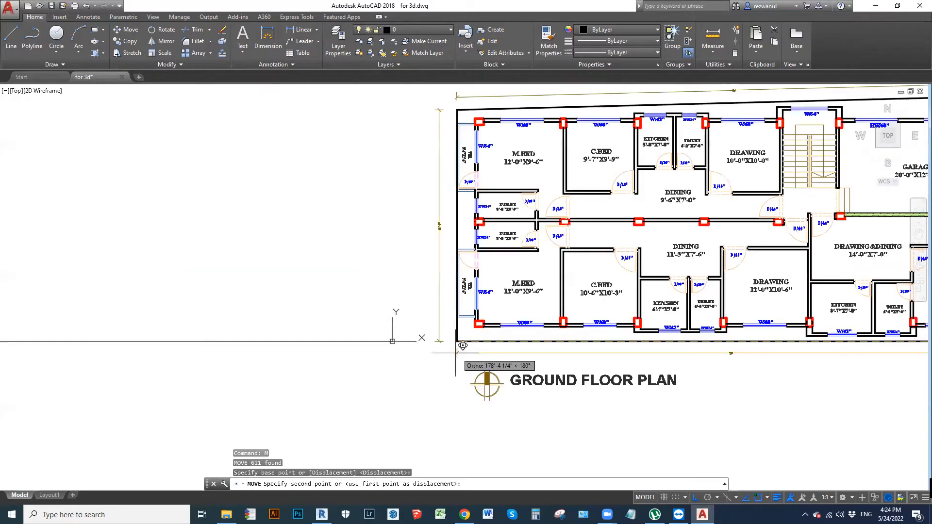
{"action": "key", "text": "Escape"}
{"action": "key", "text": "Escape"}
Step: Erase the horizontal guide line that runs from the origin in the negative X direction
{"action": "scroll", "coordinate": [318, 290], "scroll_direction": "down", "scroll_amount": 10}
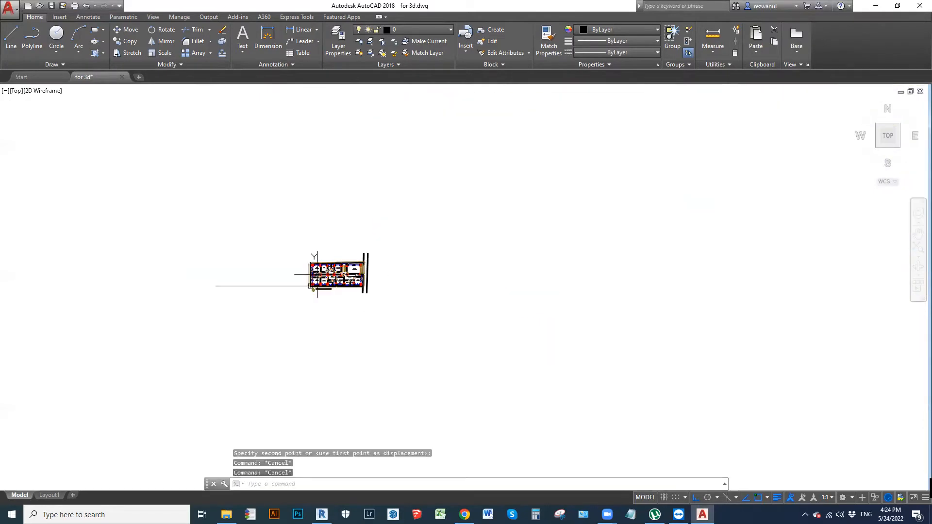
{"action": "left_click", "coordinate": [292, 286]}
{"action": "left_click", "coordinate": [245, 329]}
{"action": "key", "text": "Delete"}
{"action": "scroll", "coordinate": [310, 268], "scroll_direction": "up", "scroll_amount": 8}
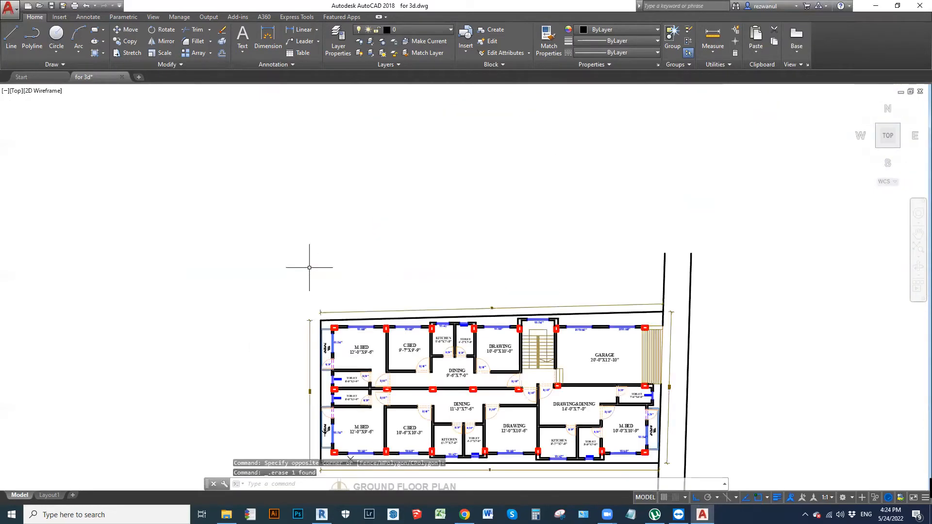
{"action": "scroll", "coordinate": [310, 267], "scroll_direction": "down", "scroll_amount": 4}
{"action": "scroll", "coordinate": [292, 271], "scroll_direction": "down", "scroll_amount": 8}
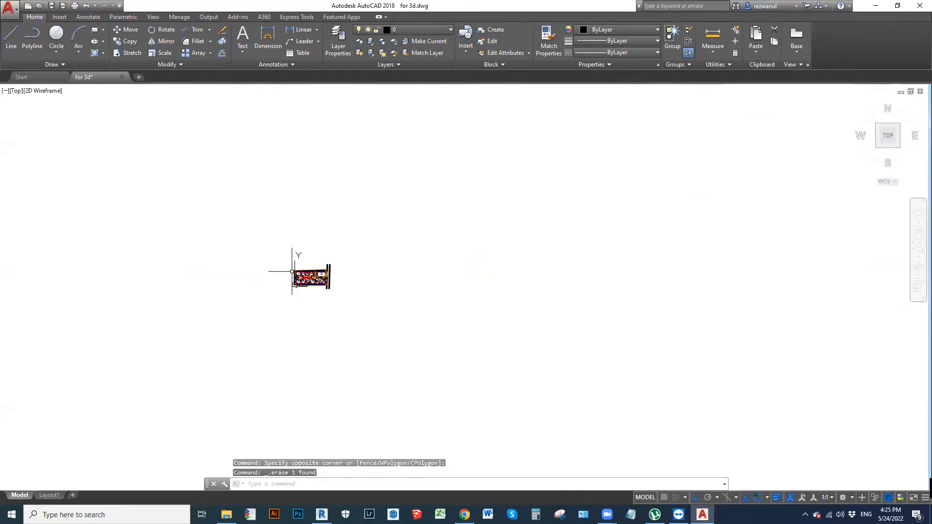
{"action": "scroll", "coordinate": [292, 272], "scroll_direction": "up", "scroll_amount": 5}
{"action": "key", "text": "Escape"}
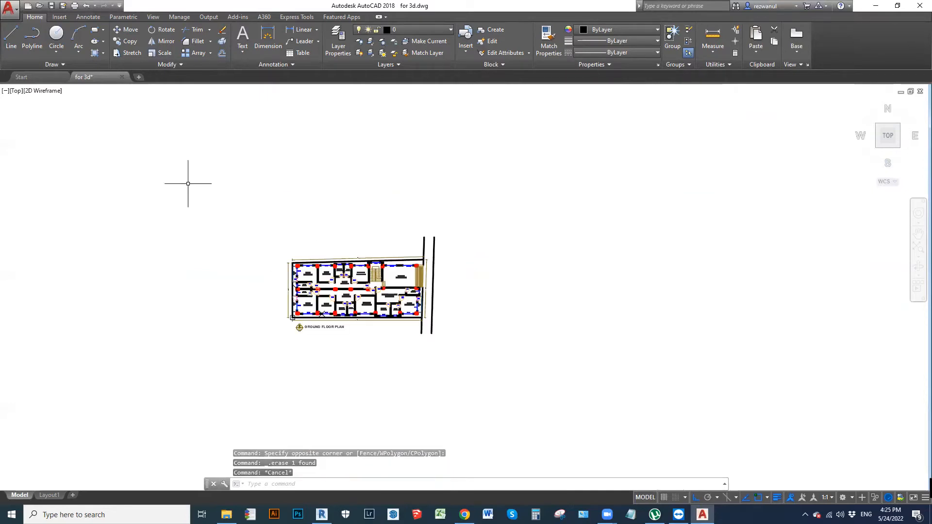
{"action": "left_click_drag", "start_coordinate": [188, 184], "coordinate": [479, 386]}
{"action": "scroll", "coordinate": [390, 297], "scroll_direction": "down", "scroll_amount": 2}
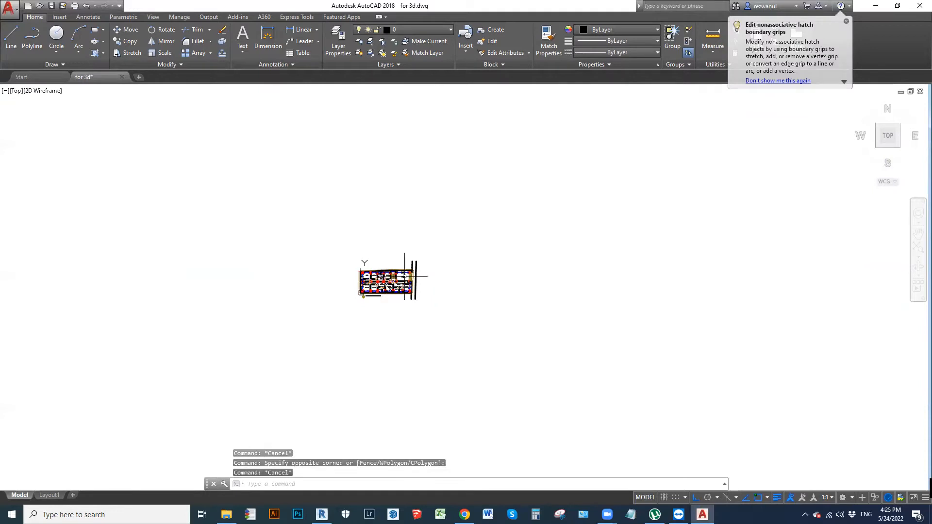
{"action": "key", "text": "Escape"}
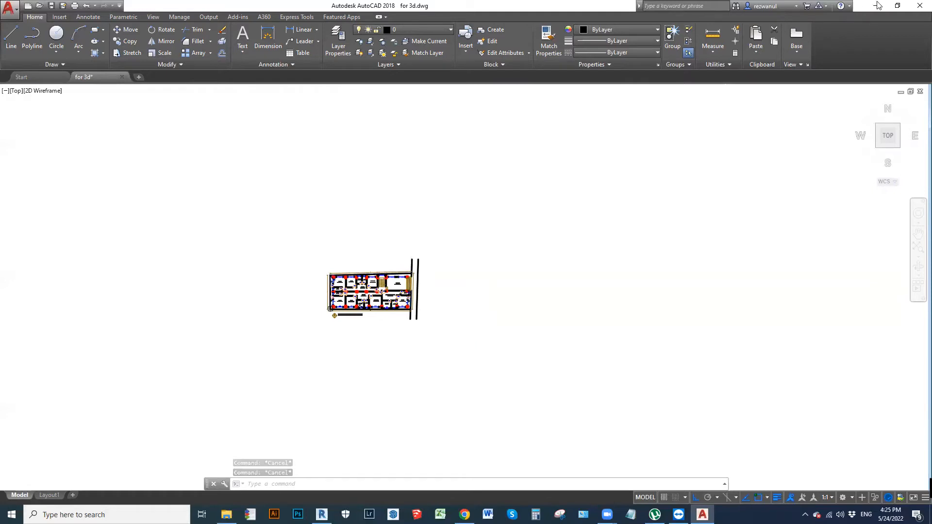
Step: Close AutoCAD, saving the changes to the "for 3d" drawing
{"action": "key", "text": "Escape"}
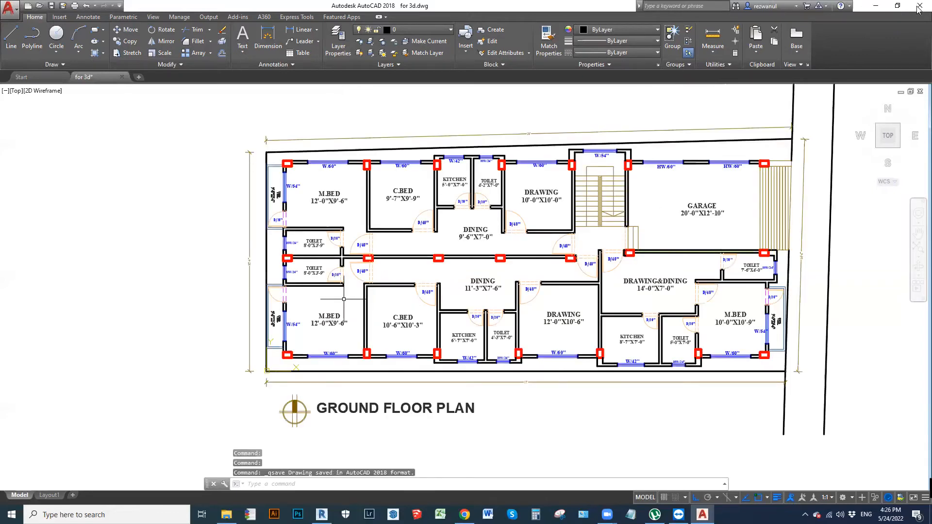
{"action": "key", "text": "ctrl+q"}
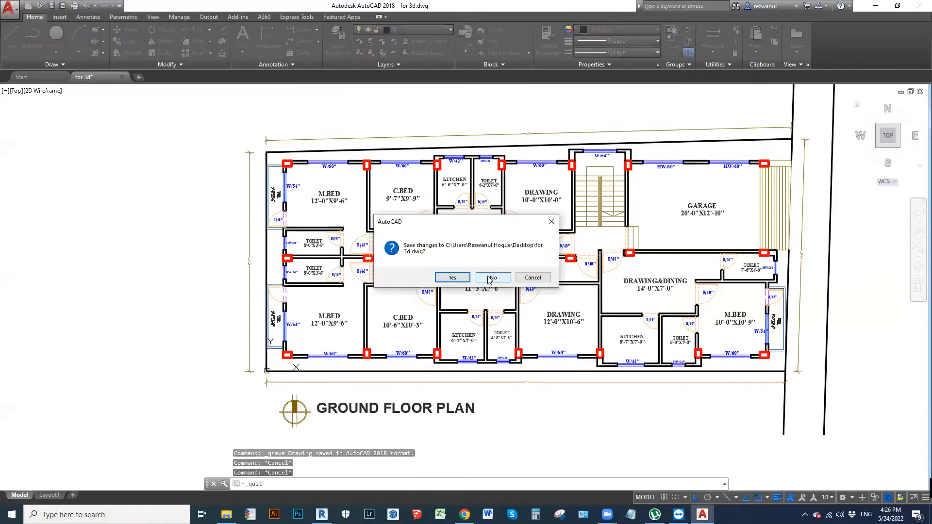
{"action": "left_click", "coordinate": [452, 278]}
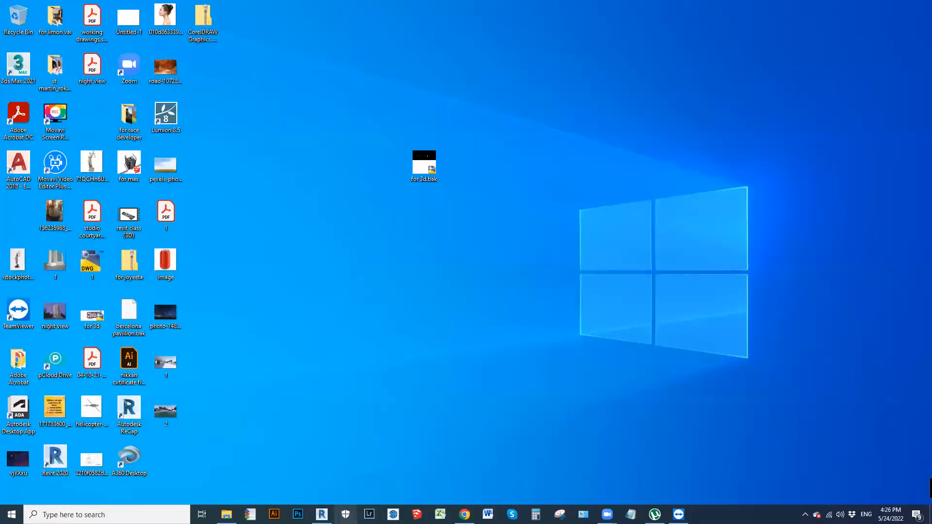
Step: Switch to Revit and import the desktop file "for 3d" as CAD at Level 1, positioned Auto - Origin to Internal Origin
{"action": "left_click", "coordinate": [322, 515]}
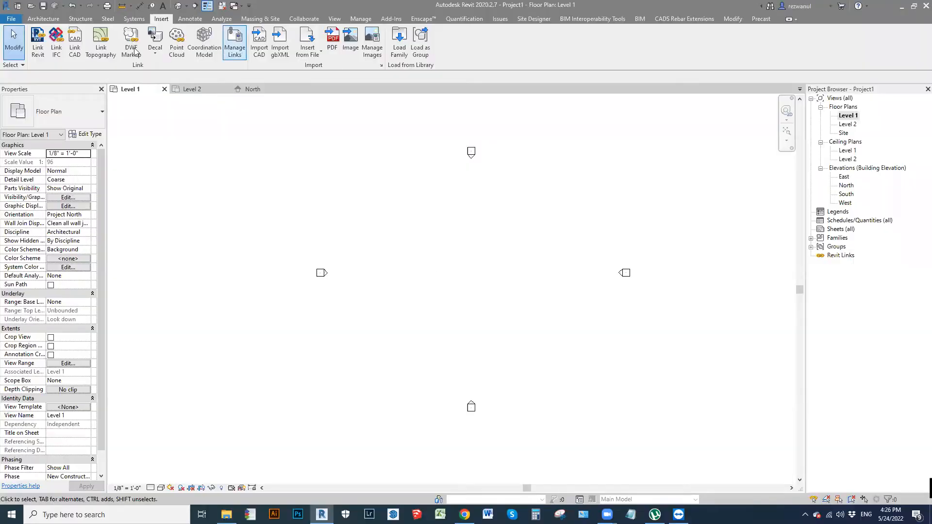
{"action": "left_click", "coordinate": [259, 48]}
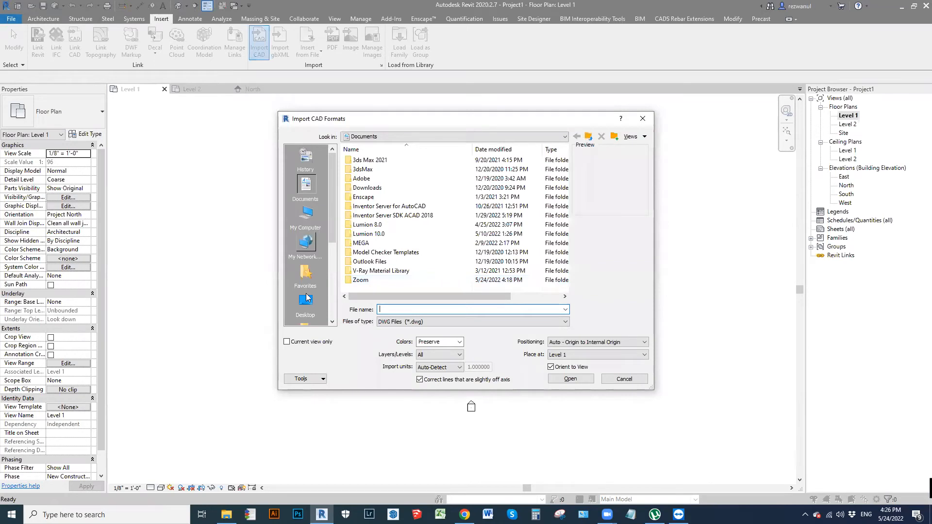
{"action": "left_click", "coordinate": [307, 296]}
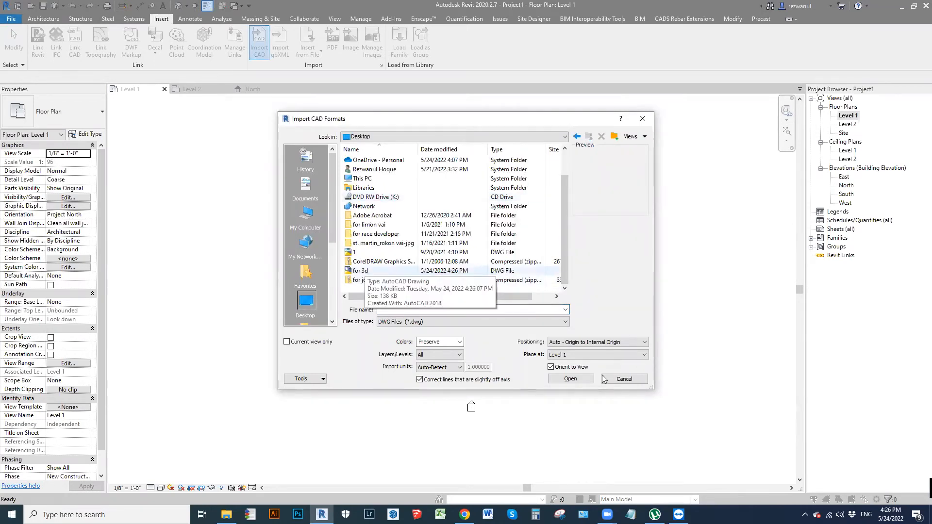
{"action": "left_click", "coordinate": [571, 379]}
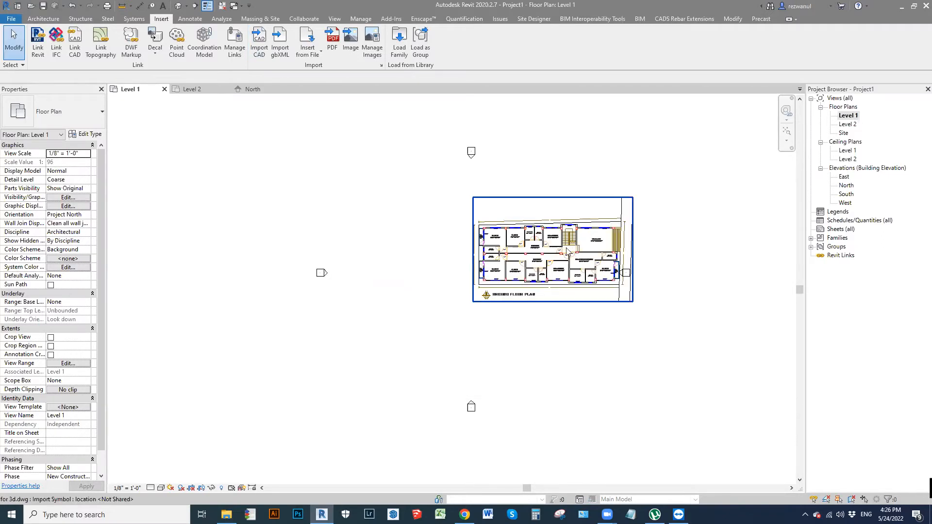
Step: Unpin the imported ground floor plan and move it to the middle of the four elevation markers
{"action": "left_click", "coordinate": [582, 209]}
{"action": "scroll", "coordinate": [583, 208], "scroll_direction": "up", "scroll_amount": 3}
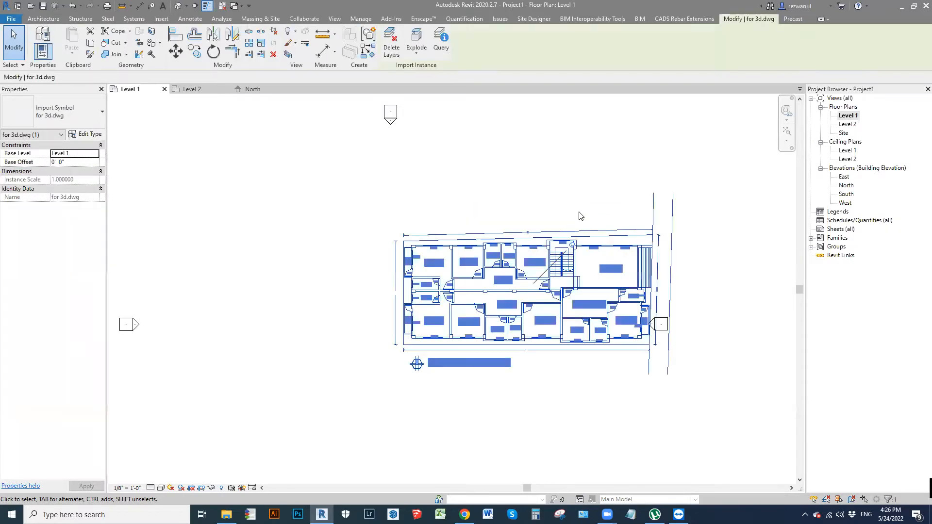
{"action": "scroll", "coordinate": [579, 212], "scroll_direction": "down", "scroll_amount": 2}
{"action": "key", "text": "Escape"}
{"action": "scroll", "coordinate": [575, 279], "scroll_direction": "up", "scroll_amount": 2}
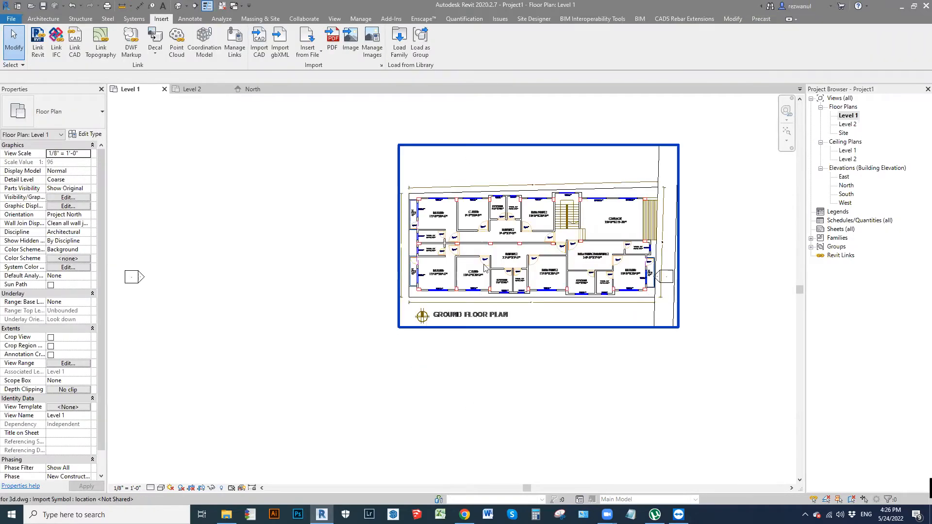
{"action": "scroll", "coordinate": [604, 229], "scroll_direction": "down", "scroll_amount": 2}
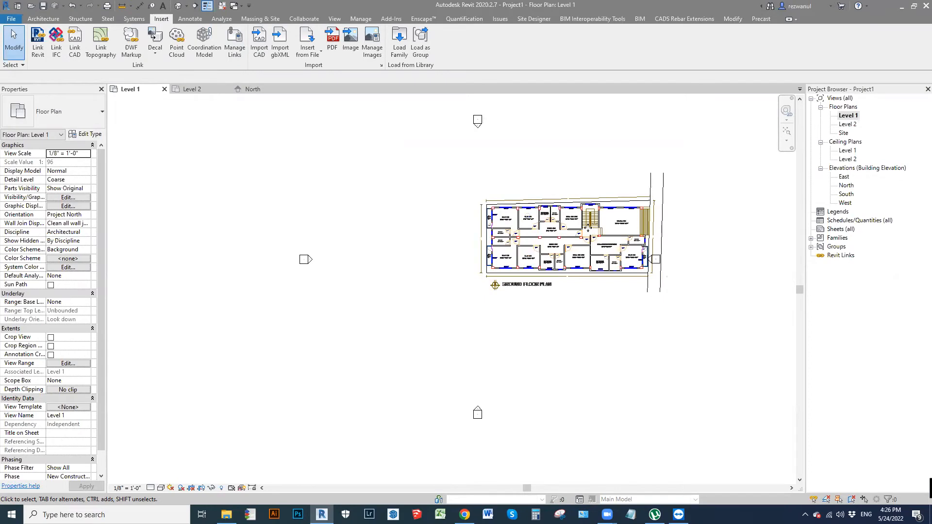
{"action": "left_click", "coordinate": [588, 228]}
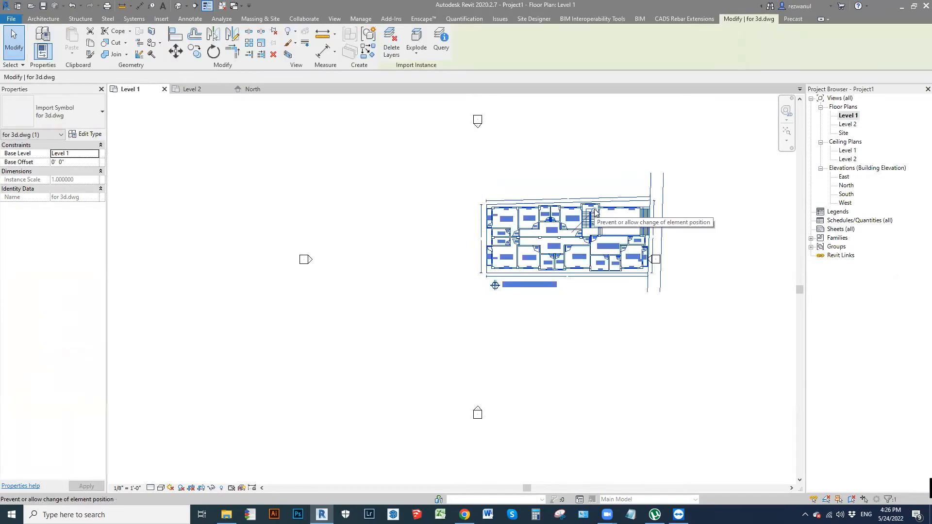
{"action": "scroll", "coordinate": [595, 212], "scroll_direction": "up", "scroll_amount": 3}
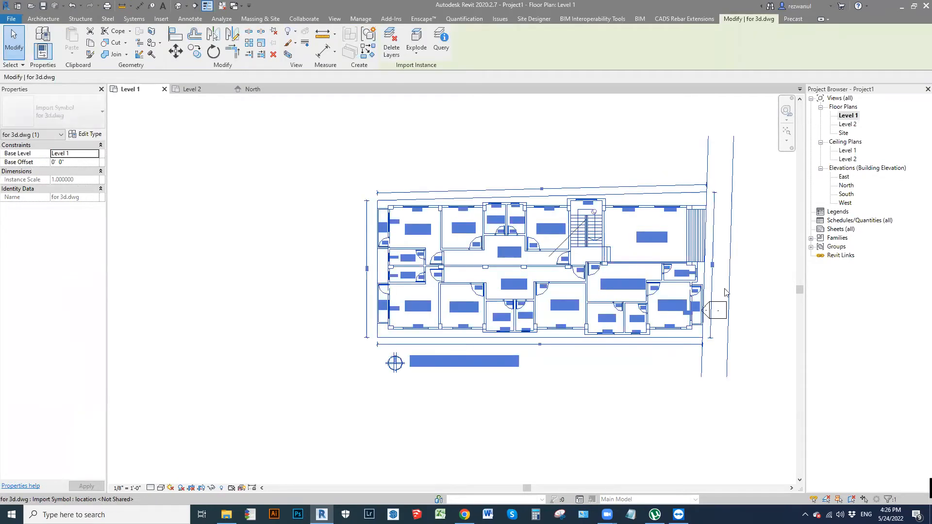
{"action": "scroll", "coordinate": [651, 249], "scroll_direction": "down", "scroll_amount": 2}
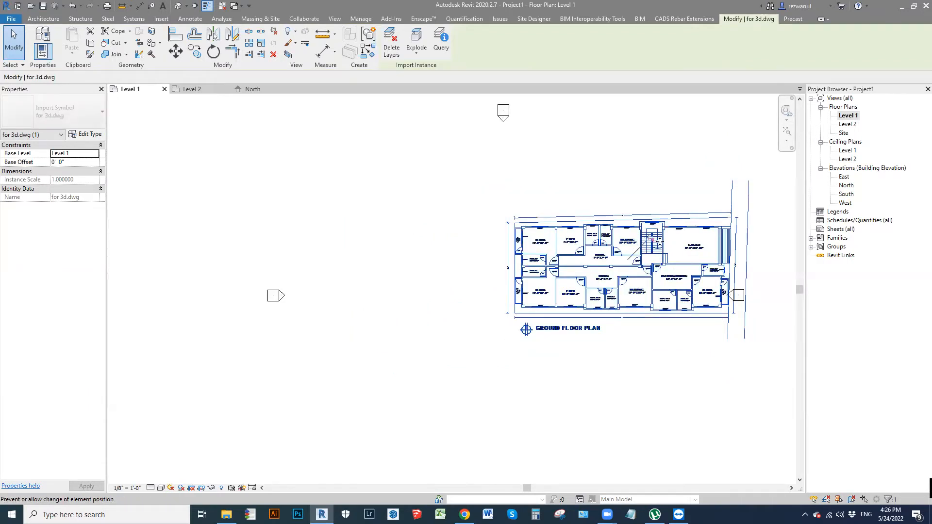
{"action": "left_click_drag", "start_coordinate": [607, 248], "coordinate": [423, 265]}
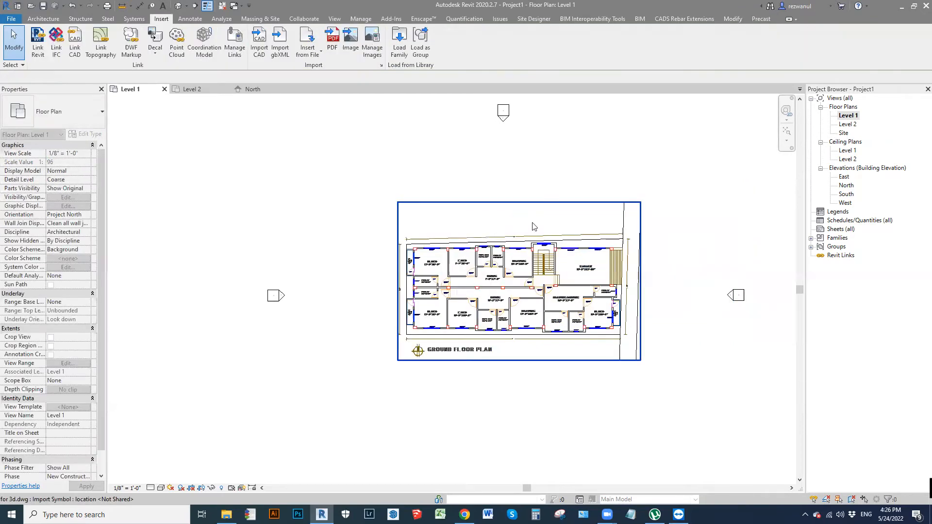
Step: Check the moved plan against the elevation markers, and undo the move
{"action": "middle_click", "coordinate": [623, 176]}
{"action": "middle_click", "coordinate": [623, 177]}
{"action": "scroll", "coordinate": [489, 297], "scroll_direction": "up", "scroll_amount": 2}
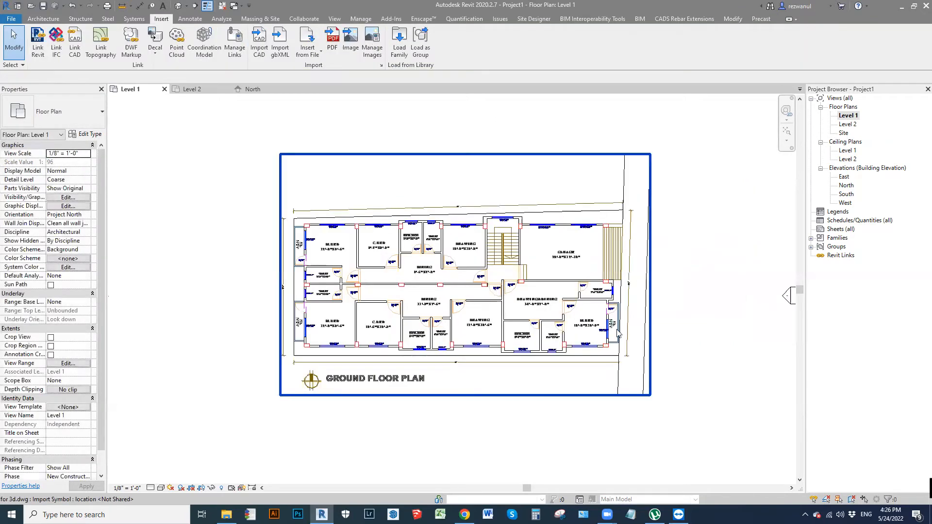
{"action": "scroll", "coordinate": [505, 293], "scroll_direction": "down", "scroll_amount": 4}
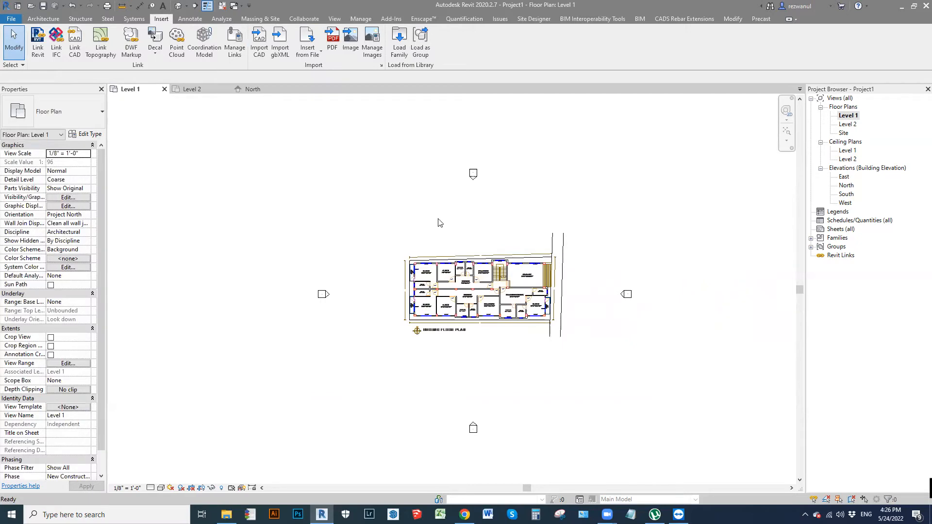
{"action": "left_click", "coordinate": [602, 308]}
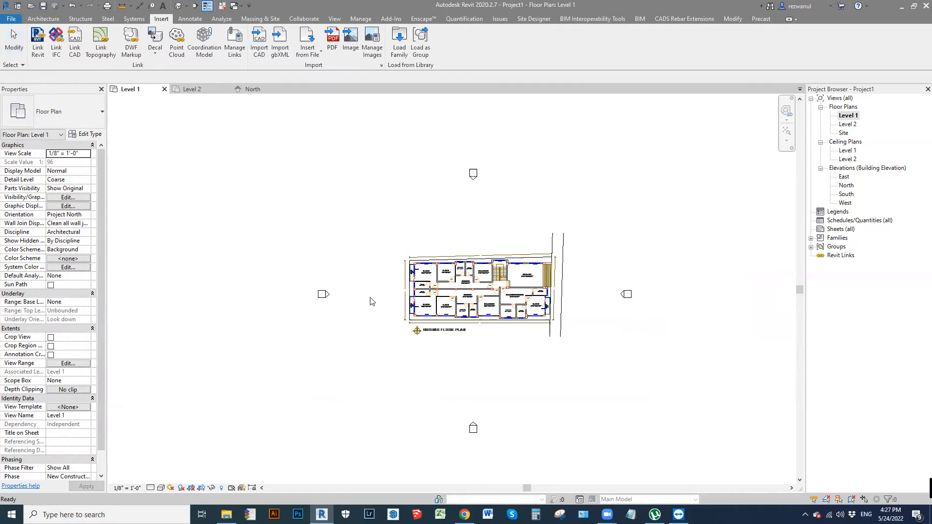
{"action": "key", "text": "ctrl+z"}
Step: Open the Site floor plan view and examine the imported plan's lower-left boundary corner against the project base point
{"action": "left_click", "coordinate": [516, 275]}
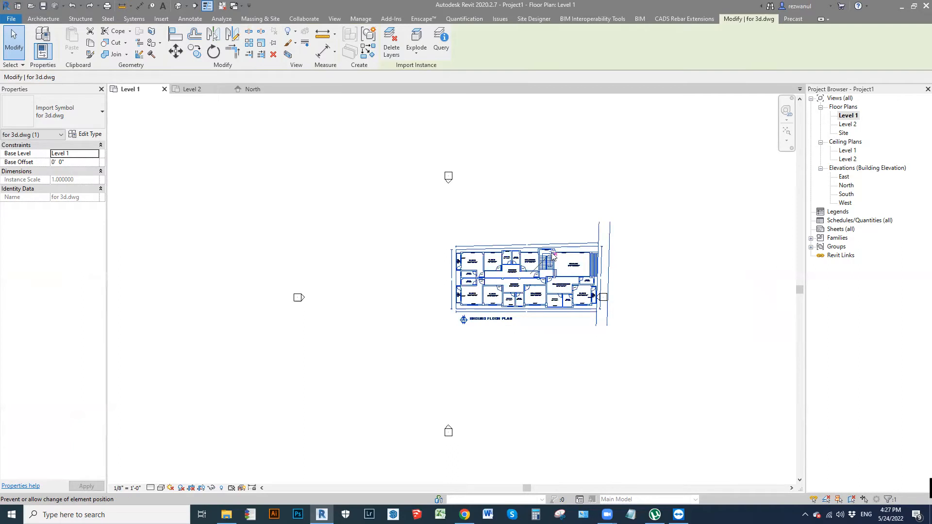
{"action": "left_click_drag", "start_coordinate": [515, 259], "coordinate": [382, 344]}
{"action": "scroll", "coordinate": [382, 344], "scroll_direction": "up", "scroll_amount": 3}
{"action": "scroll", "coordinate": [391, 323], "scroll_direction": "up", "scroll_amount": 2}
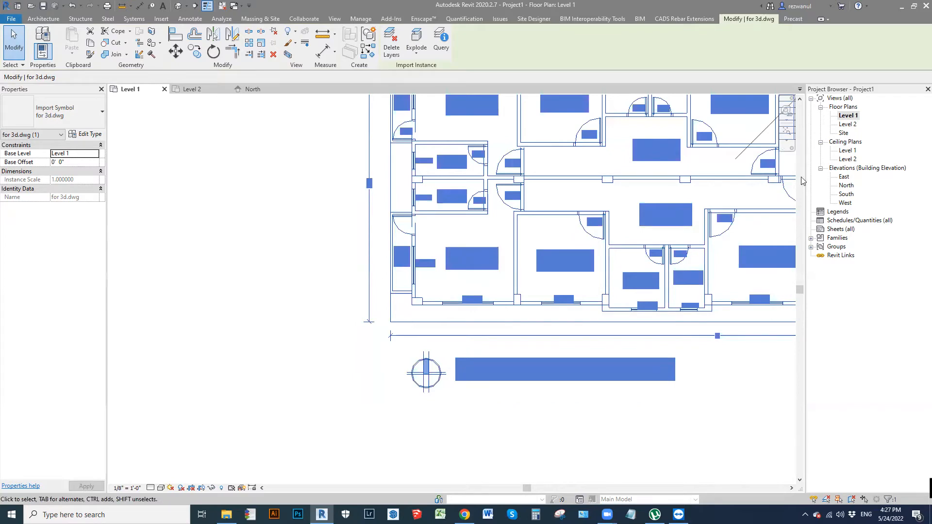
{"action": "double_click", "coordinate": [844, 133]}
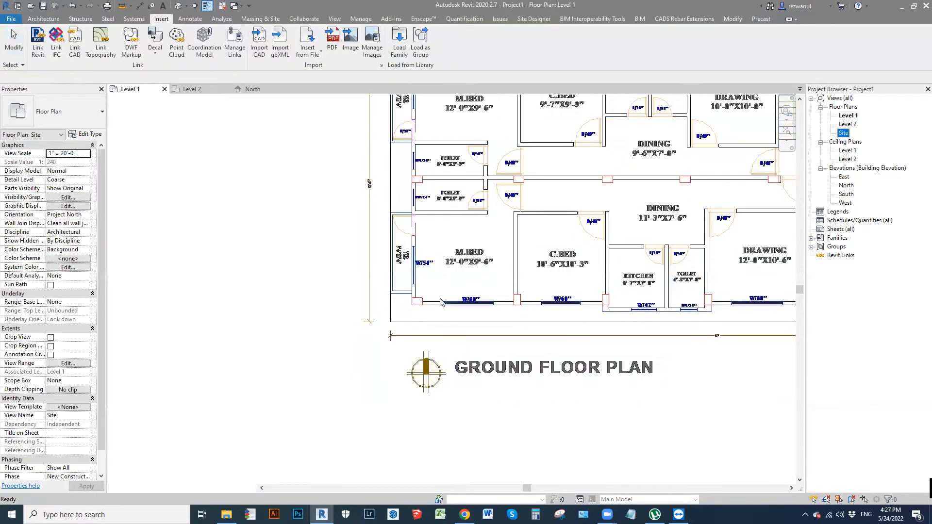
{"action": "scroll", "coordinate": [449, 277], "scroll_direction": "up", "scroll_amount": 2}
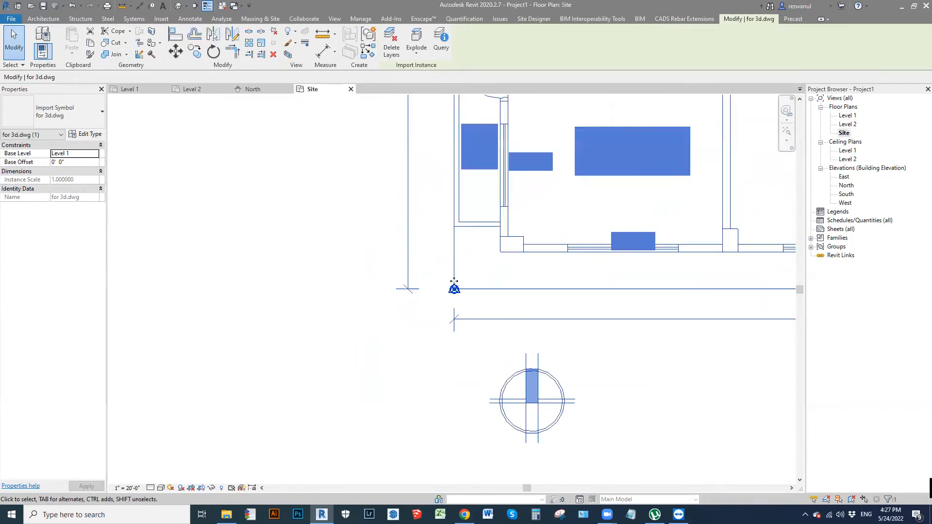
{"action": "scroll", "coordinate": [450, 301], "scroll_direction": "up", "scroll_amount": 2}
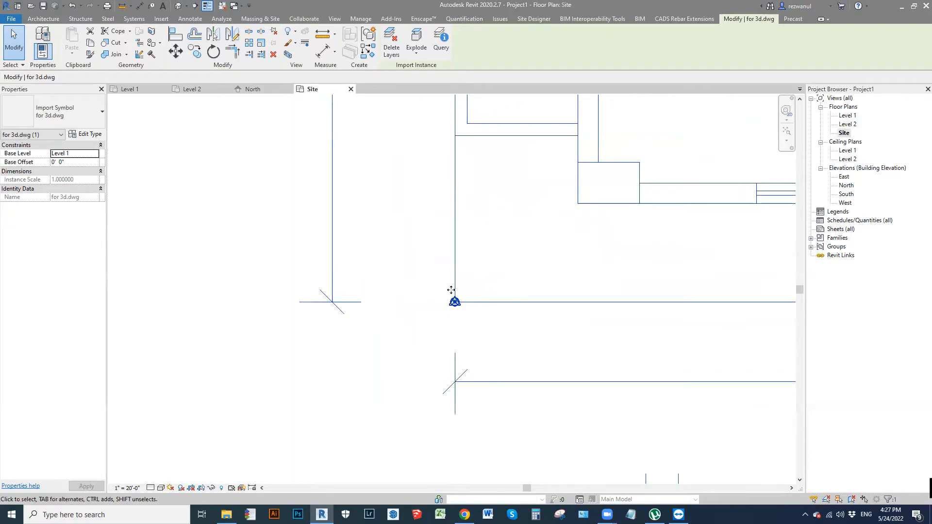
{"action": "scroll", "coordinate": [437, 292], "scroll_direction": "down", "scroll_amount": 2}
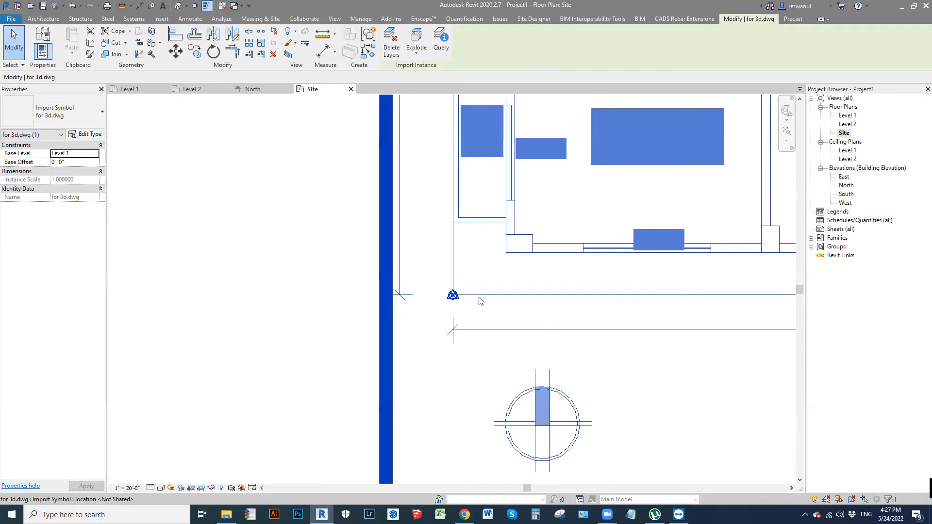
{"action": "scroll", "coordinate": [347, 364], "scroll_direction": "down", "scroll_amount": 4}
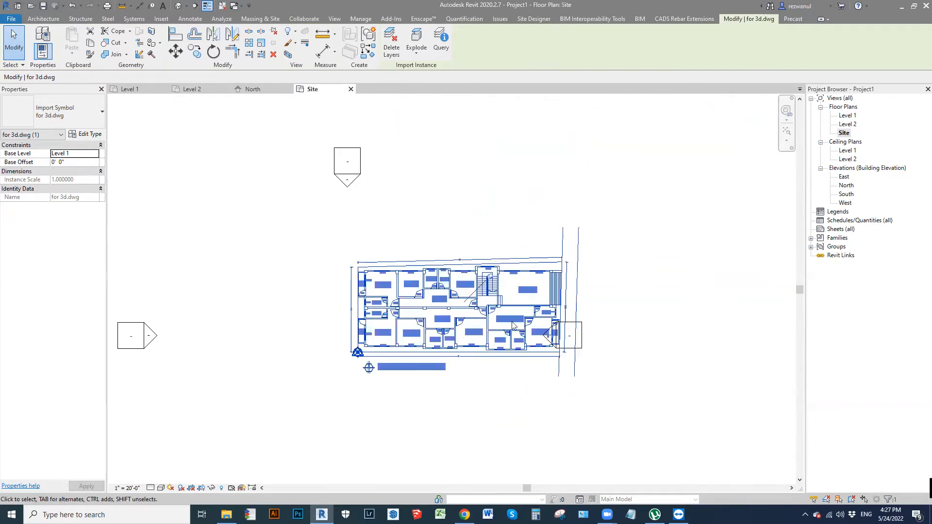
{"action": "key", "text": "Escape"}
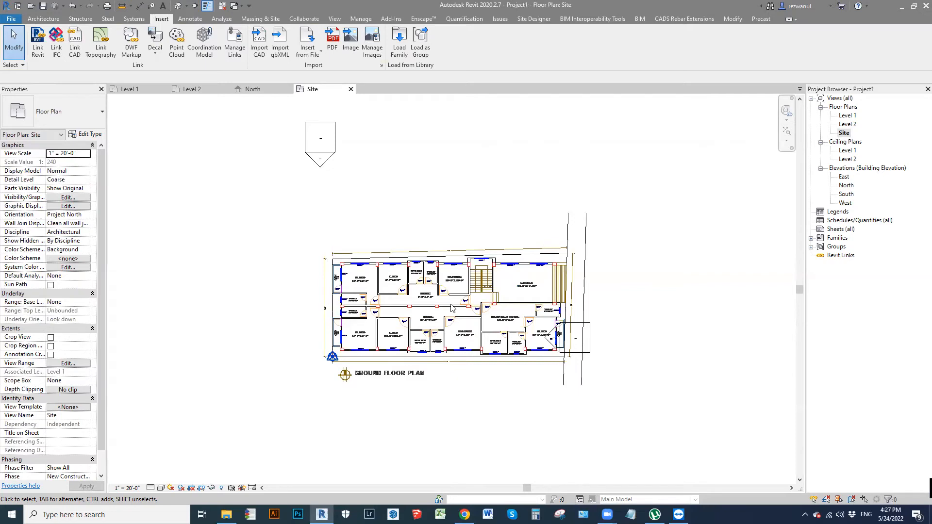
Step: Open the Level 1 floor plan and check where the imported ground floor plan sits among the elevation markers
{"action": "double_click", "coordinate": [846, 116]}
{"action": "scroll", "coordinate": [529, 288], "scroll_direction": "down", "scroll_amount": 5}
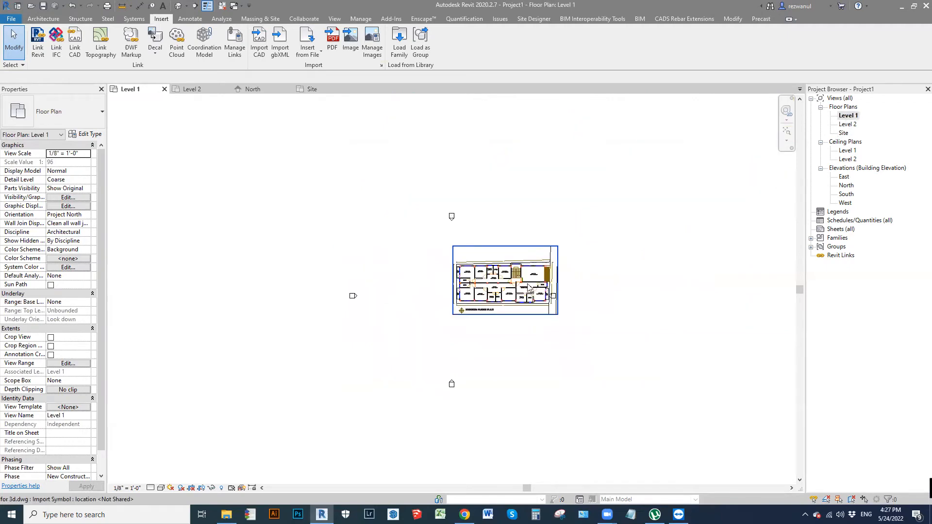
{"action": "scroll", "coordinate": [529, 287], "scroll_direction": "up", "scroll_amount": 3}
{"action": "left_click", "coordinate": [513, 288]}
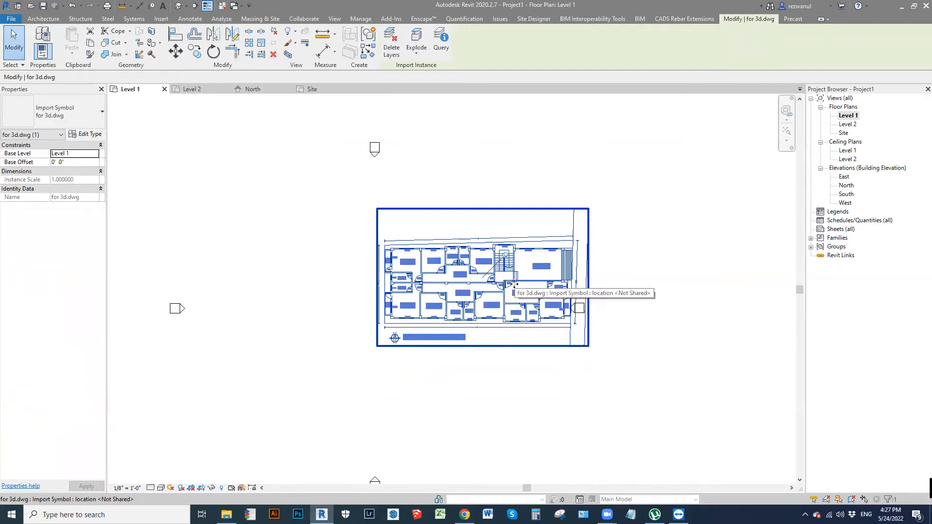
{"action": "key", "text": "Escape"}
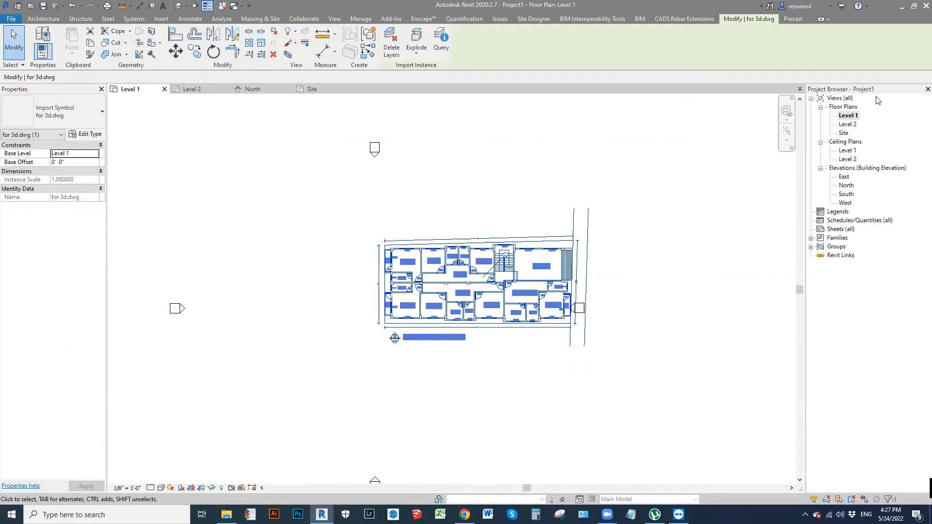
{"action": "left_click", "coordinate": [851, 117]}
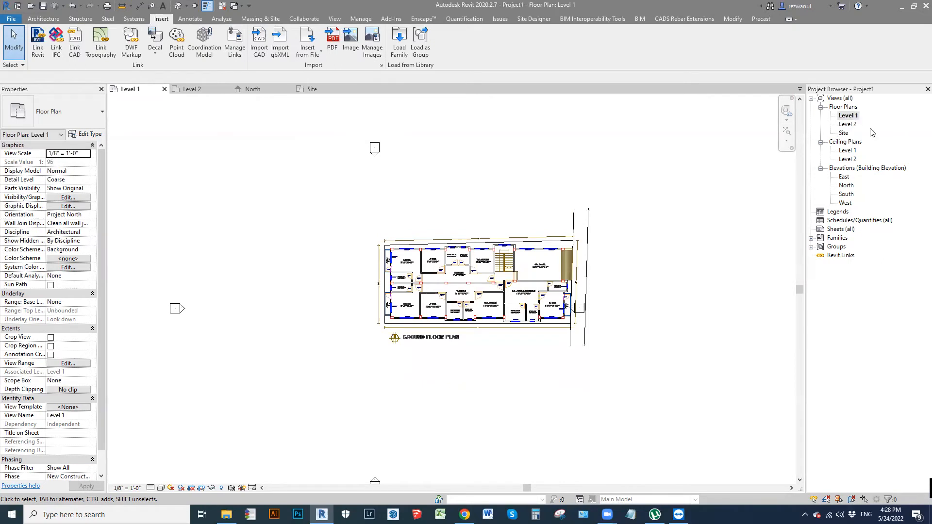
Step: Open the North elevation view and examine the Level 1 and Level 2 lines
{"action": "left_click", "coordinate": [846, 186]}
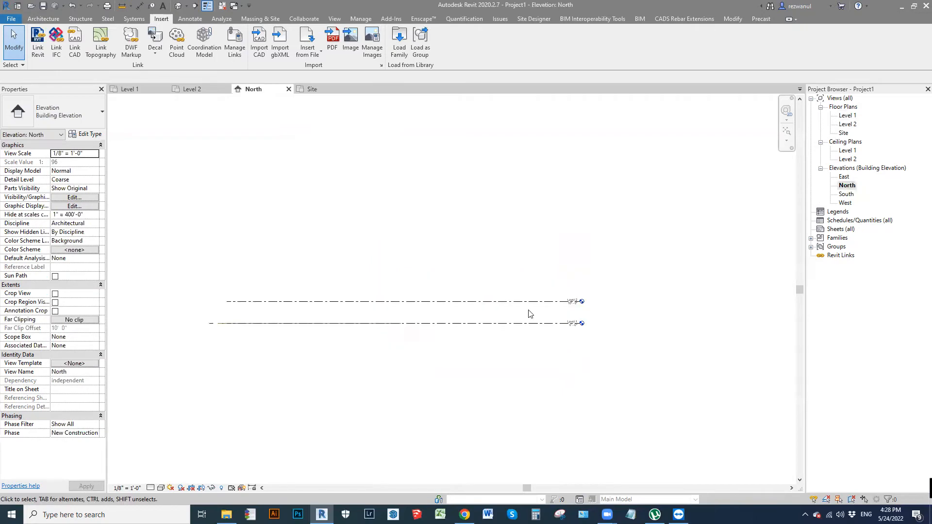
{"action": "scroll", "coordinate": [475, 348], "scroll_direction": "up", "scroll_amount": 2}
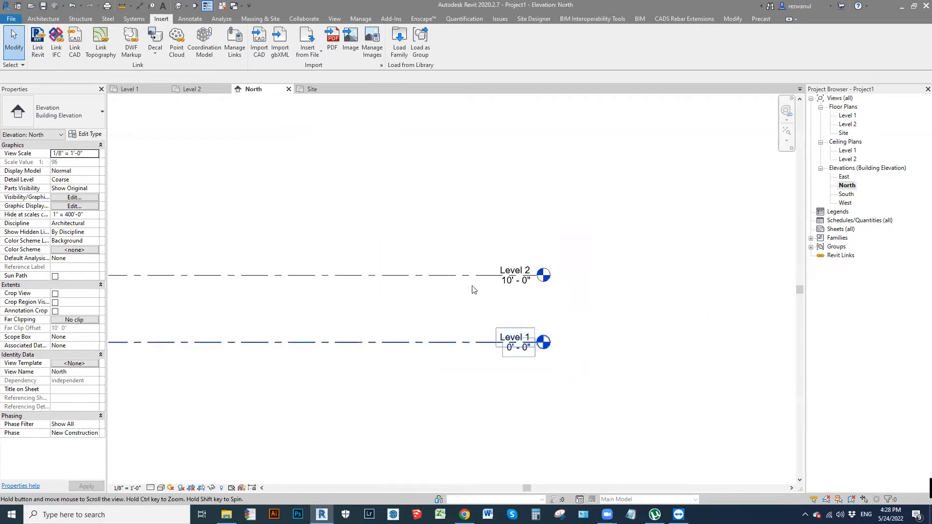
{"action": "scroll", "coordinate": [648, 322], "scroll_direction": "down", "scroll_amount": 2}
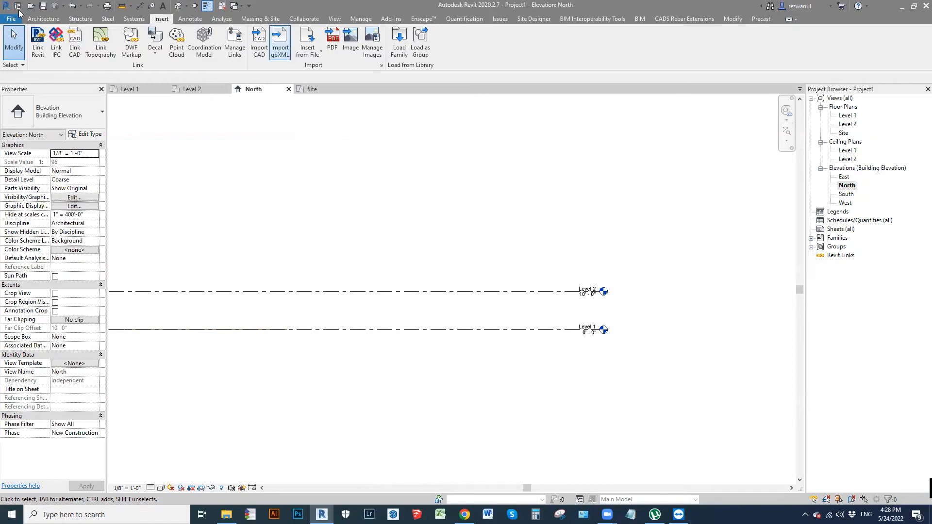
Step: Add two levels above Level 2 with the Level tool's Pick Lines option, each offset 10' from the level below
{"action": "left_click", "coordinate": [39, 18]}
{"action": "left_click", "coordinate": [696, 40]}
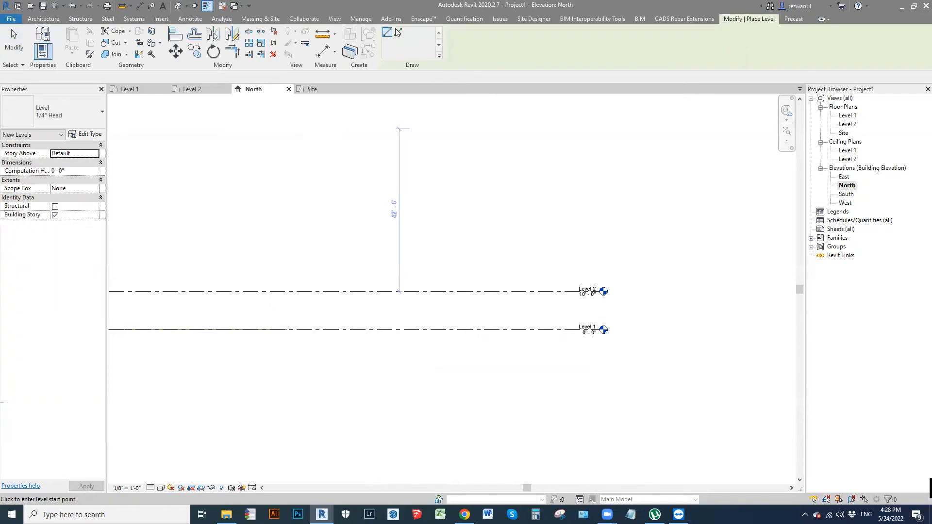
{"action": "left_click", "coordinate": [398, 32]}
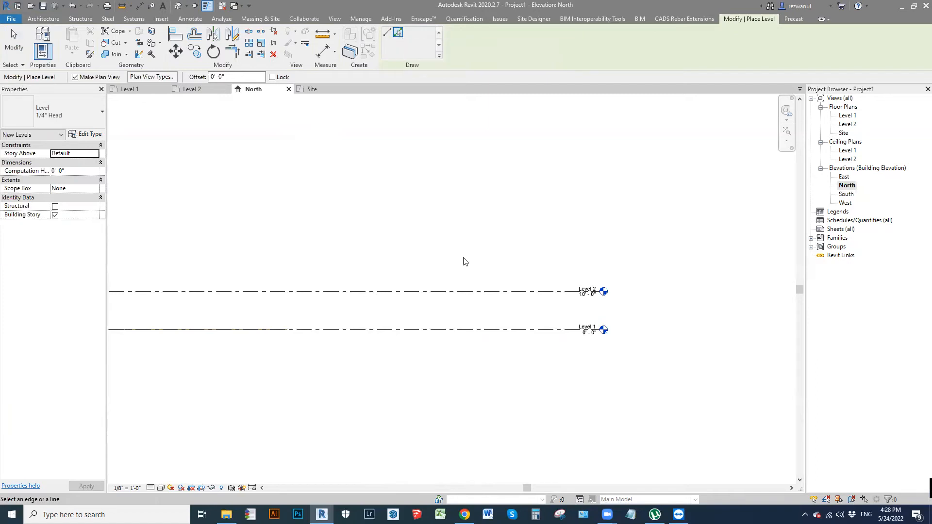
{"action": "left_click", "coordinate": [193, 79]}
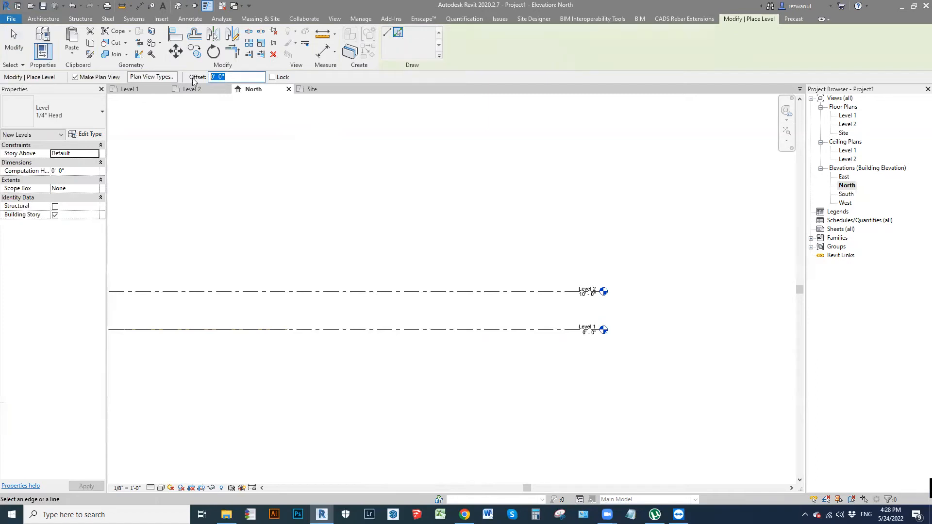
{"action": "type", "text": "10"}
{"action": "key", "text": "Return"}
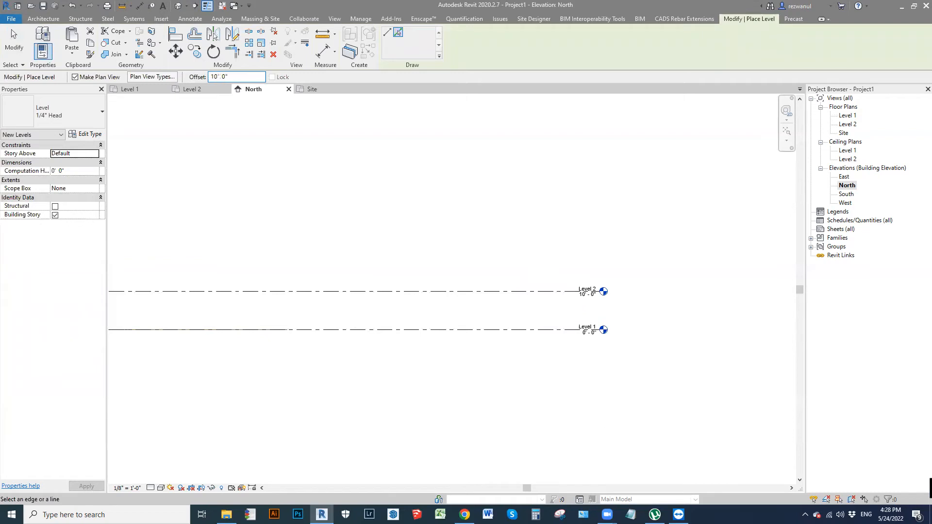
{"action": "left_click", "coordinate": [536, 292]}
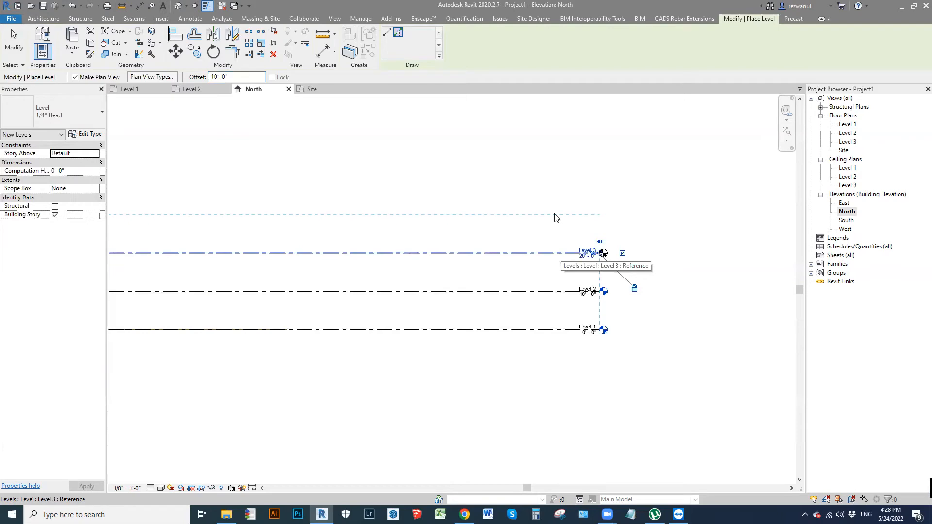
{"action": "left_click", "coordinate": [561, 253]}
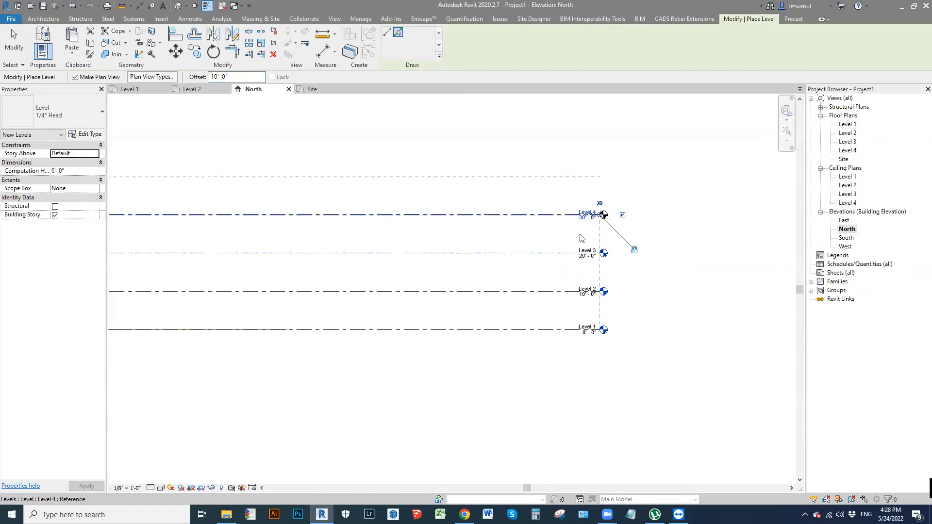
{"action": "scroll", "coordinate": [615, 299], "scroll_direction": "up", "scroll_amount": 3}
{"action": "key", "text": "Escape"}
{"action": "key", "text": "Escape"}
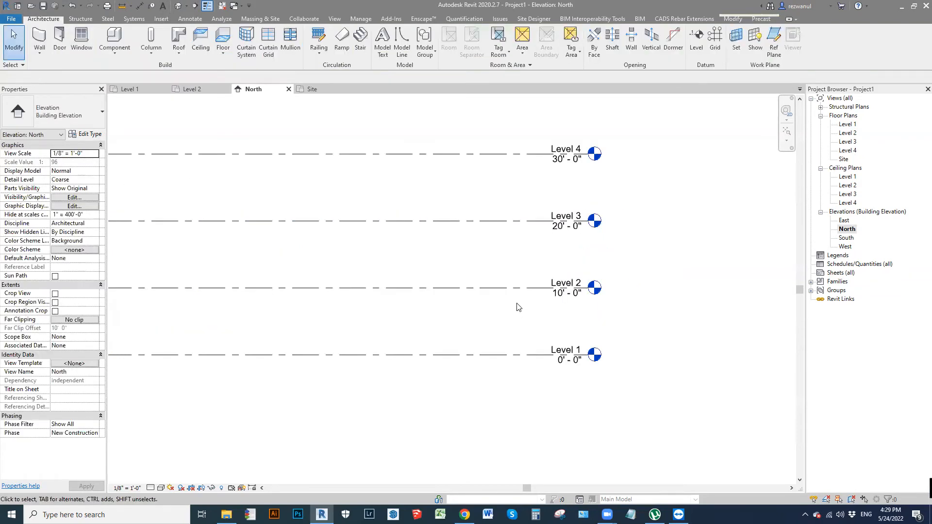
{"action": "scroll", "coordinate": [518, 305], "scroll_direction": "down", "scroll_amount": 4}
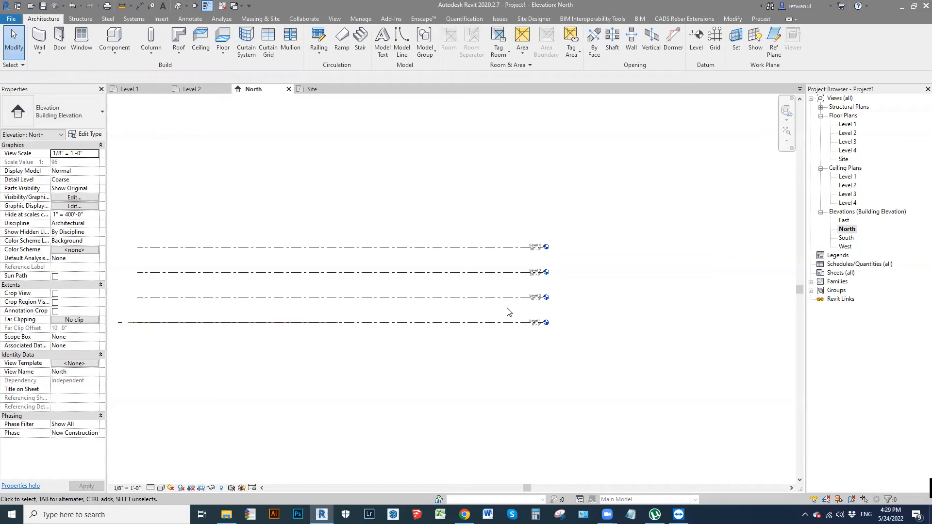
{"action": "scroll", "coordinate": [500, 298], "scroll_direction": "up", "scroll_amount": 3}
{"action": "left_click", "coordinate": [556, 318]}
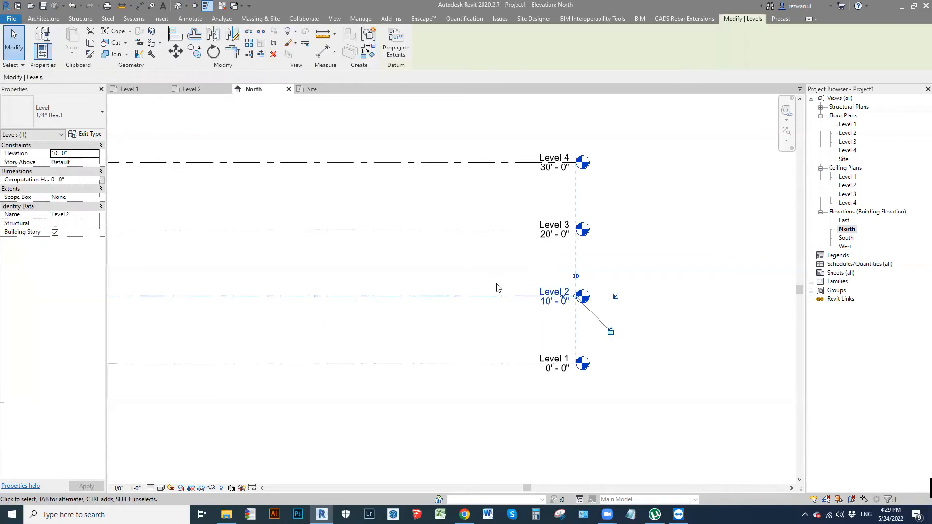
{"action": "left_click", "coordinate": [601, 302]}
{"action": "scroll", "coordinate": [531, 264], "scroll_direction": "down", "scroll_amount": 4}
{"action": "scroll", "coordinate": [540, 298], "scroll_direction": "up", "scroll_amount": 1}
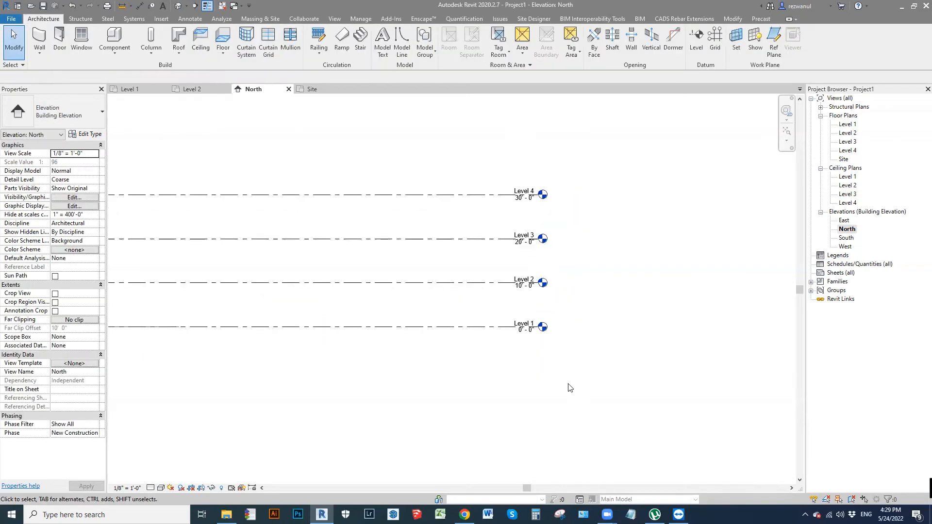
{"action": "scroll", "coordinate": [573, 348], "scroll_direction": "up", "scroll_amount": 4}
{"action": "double_click", "coordinate": [566, 345]}
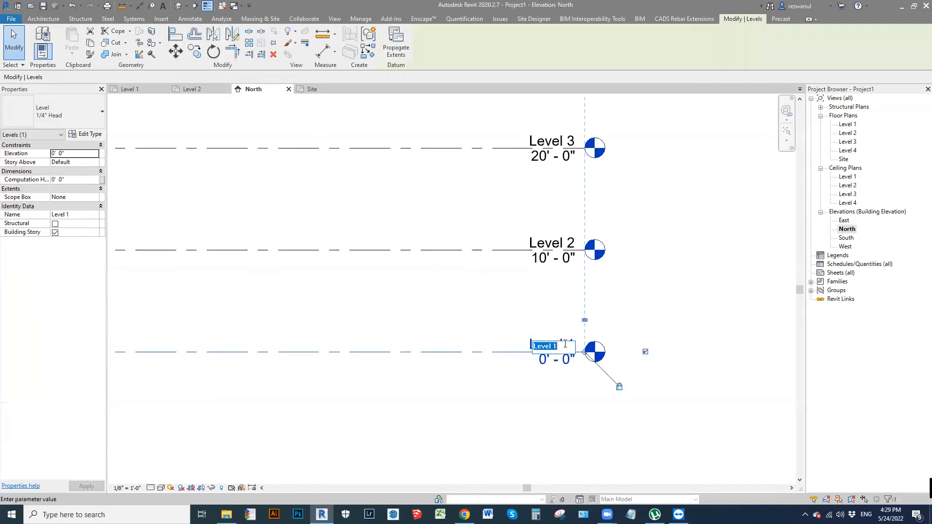
{"action": "key", "text": "Escape"}
{"action": "key", "text": "Escape"}
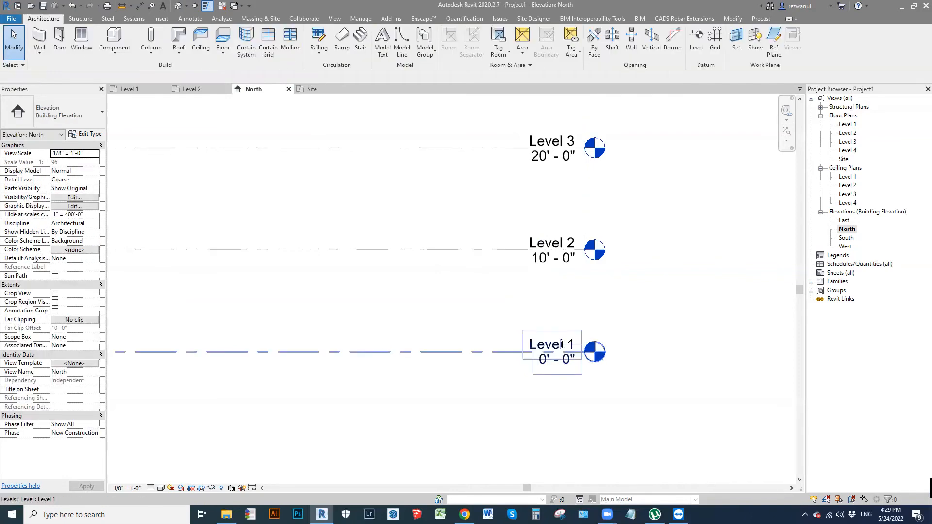
Step: Rename Level 1 as "road level" and rename its corresponding views too
{"action": "double_click", "coordinate": [562, 347]}
{"action": "type", "text": "road level"}
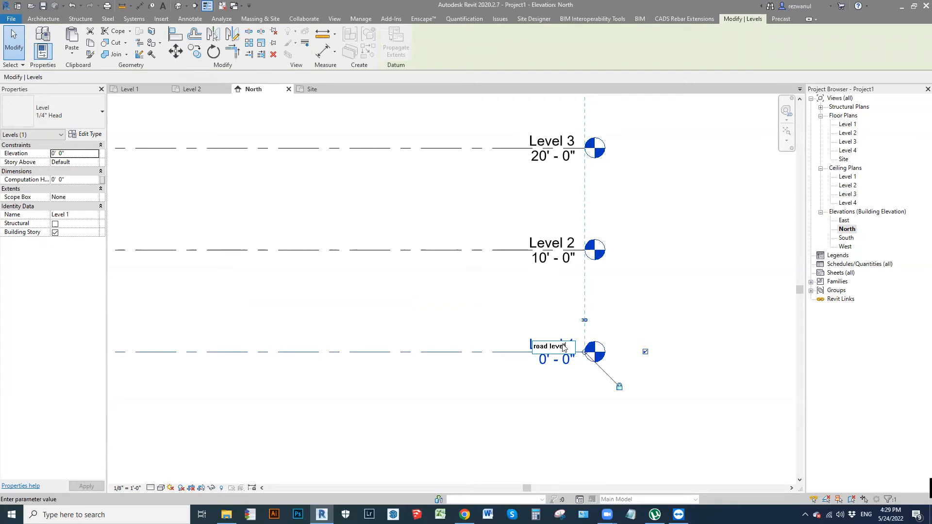
{"action": "key", "text": "Return"}
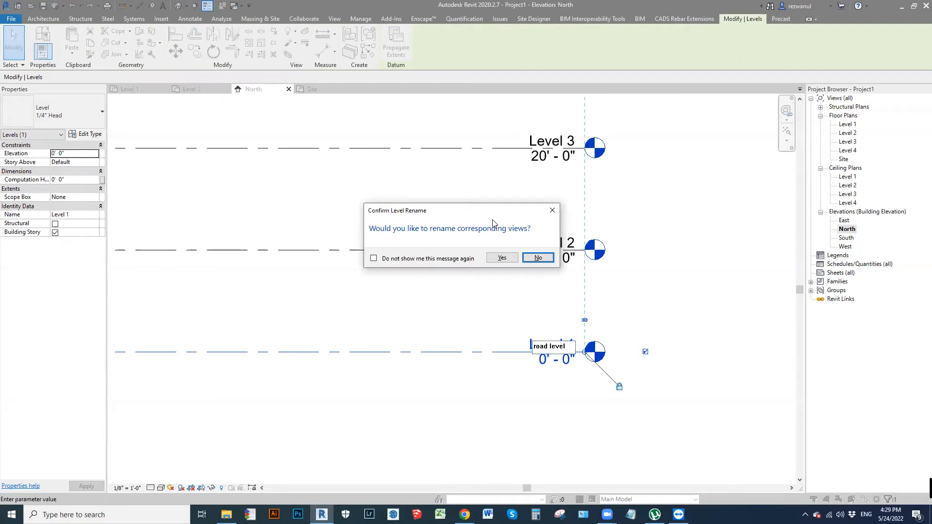
{"action": "left_click", "coordinate": [504, 259]}
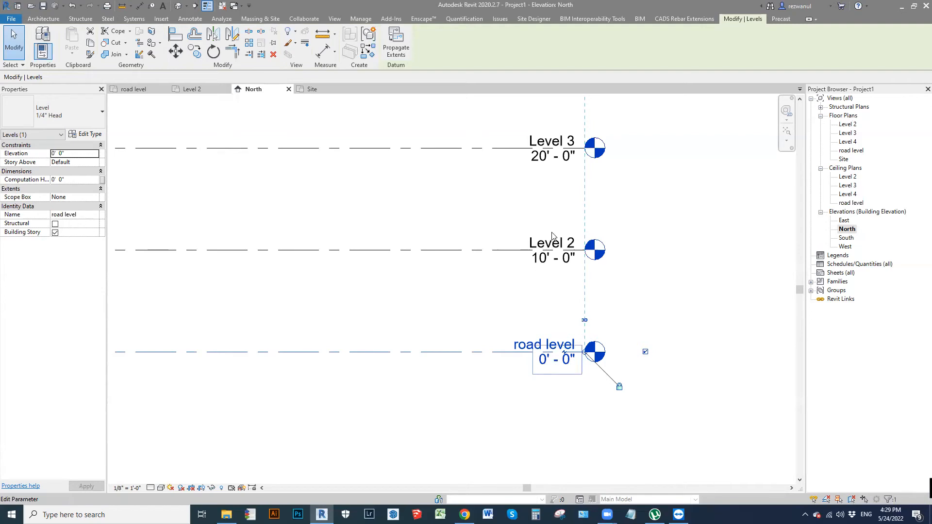
Step: Set the elevation of Level 2 to 2' and of Level 3 to 12'
{"action": "double_click", "coordinate": [543, 261]}
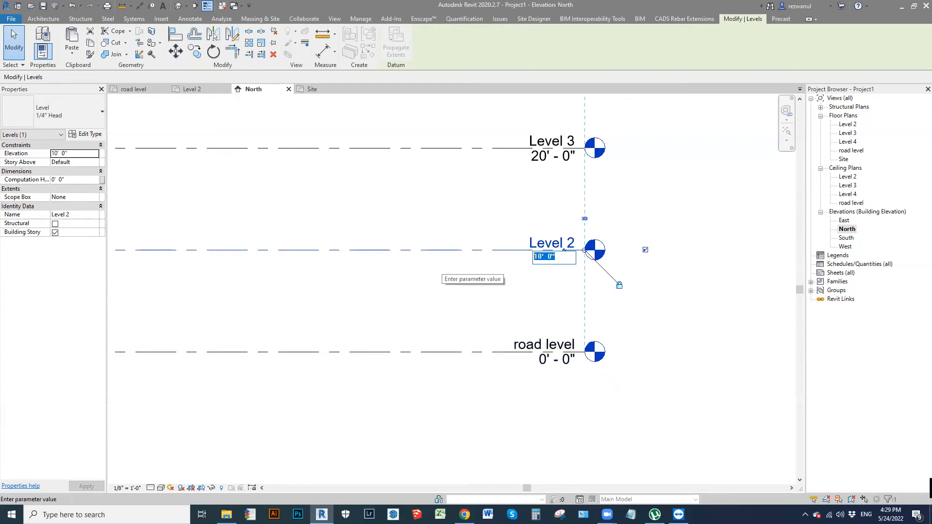
{"action": "type", "text": "2"}
{"action": "key", "text": "Return"}
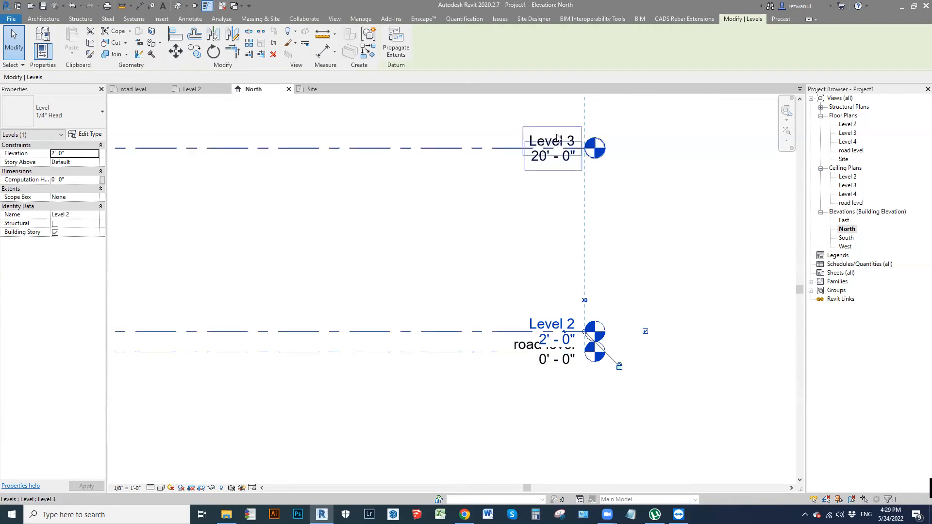
{"action": "double_click", "coordinate": [541, 160]}
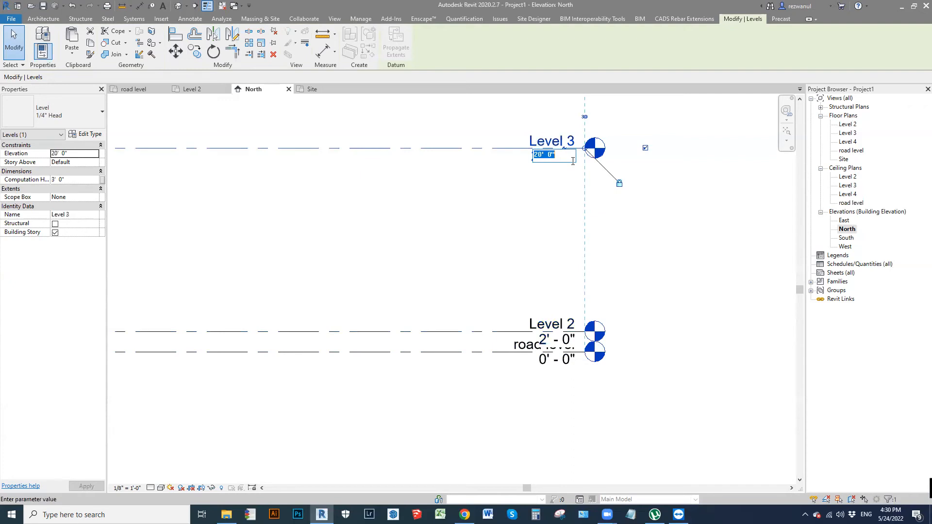
{"action": "type", "text": "12"}
{"action": "key", "text": "Return"}
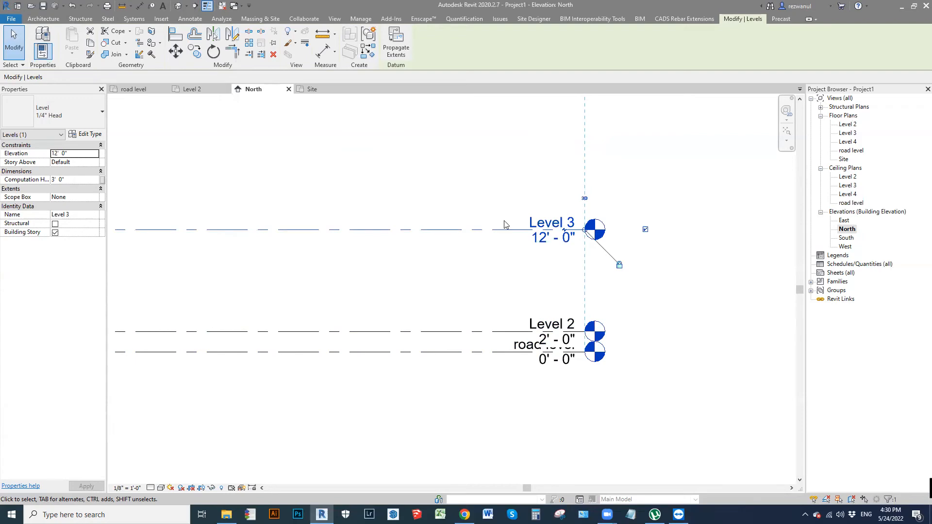
{"action": "left_click", "coordinate": [508, 240]}
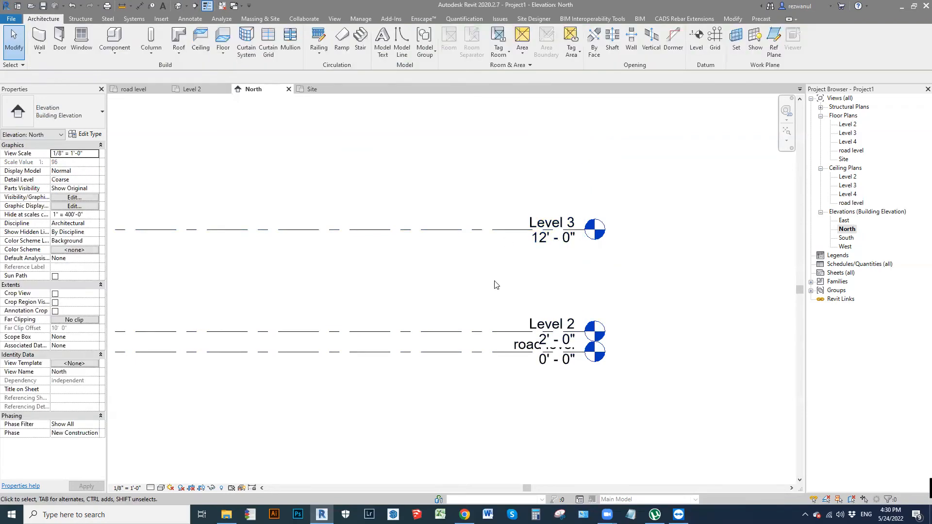
Step: Add an elbow to the Level 2 line and raise its level head clear of the road level label
{"action": "scroll", "coordinate": [491, 339], "scroll_direction": "up", "scroll_amount": 1}
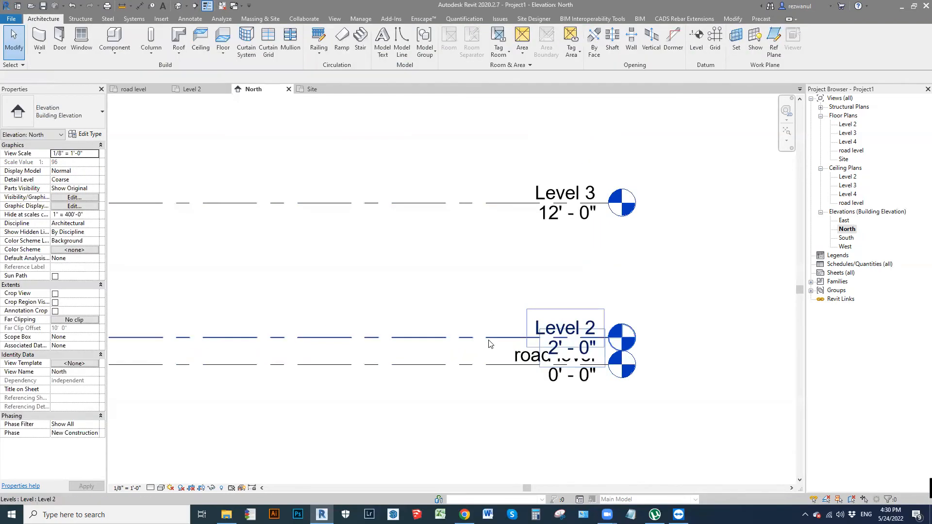
{"action": "left_click", "coordinate": [568, 343]}
{"action": "scroll", "coordinate": [568, 343], "scroll_direction": "up", "scroll_amount": 3}
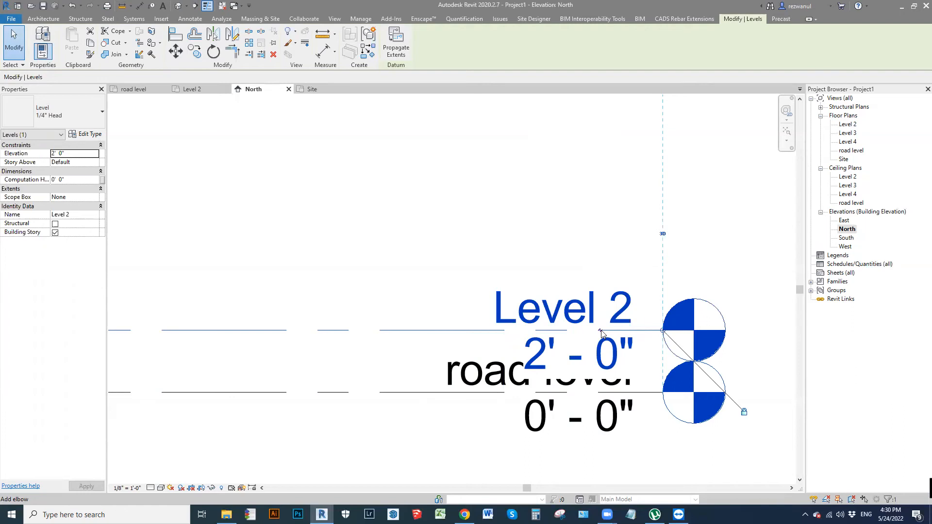
{"action": "left_click", "coordinate": [601, 333]}
{"action": "left_click_drag", "start_coordinate": [539, 333], "coordinate": [452, 330]}
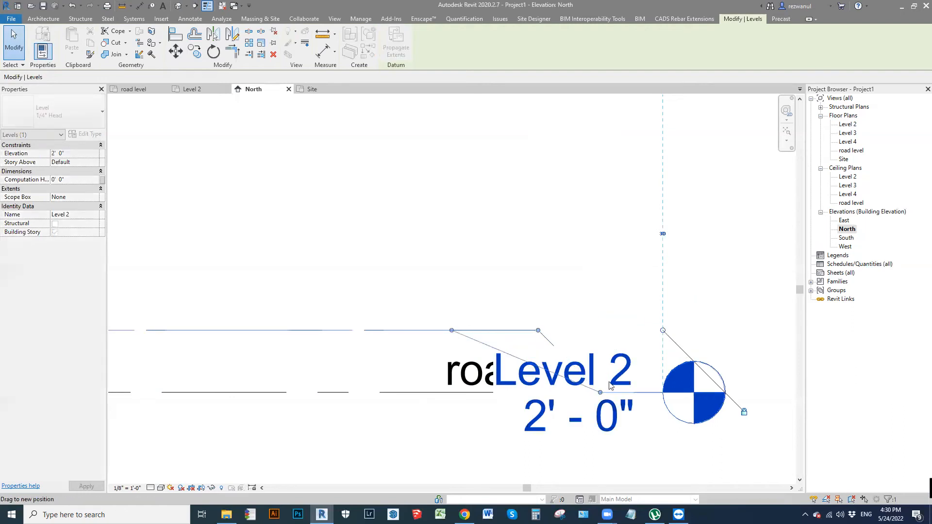
{"action": "left_click_drag", "start_coordinate": [544, 287], "coordinate": [487, 275]}
{"action": "scroll", "coordinate": [486, 275], "scroll_direction": "down", "scroll_amount": 2}
{"action": "scroll", "coordinate": [525, 265], "scroll_direction": "down", "scroll_amount": 2}
{"action": "key", "text": "Escape"}
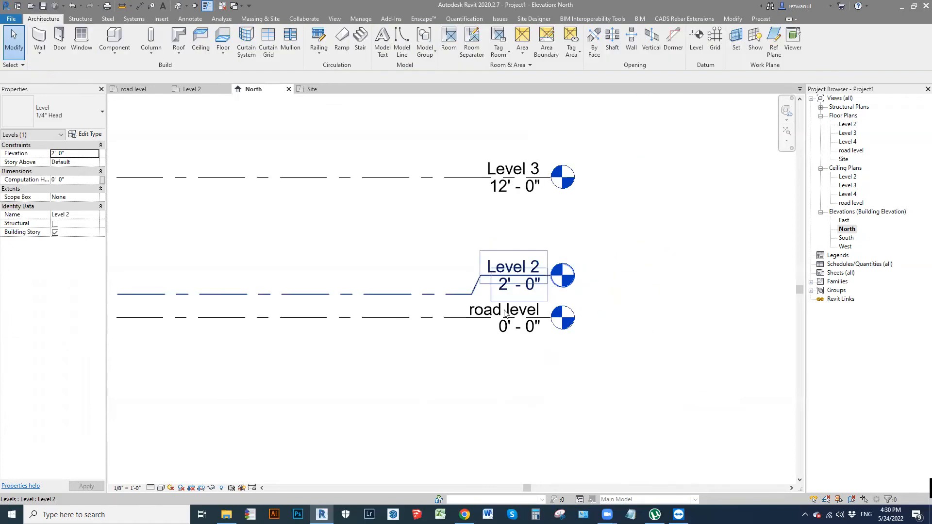
{"action": "scroll", "coordinate": [554, 214], "scroll_direction": "down", "scroll_amount": 2}
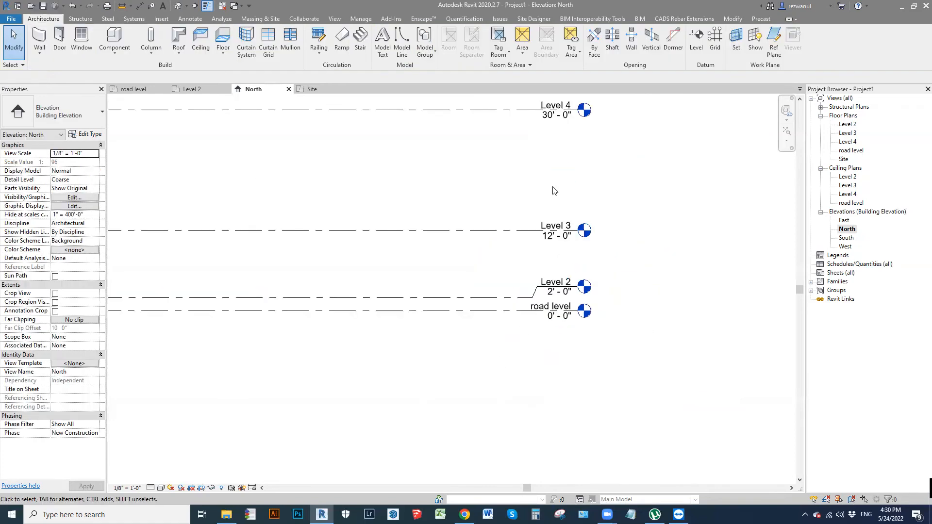
{"action": "scroll", "coordinate": [559, 160], "scroll_direction": "up", "scroll_amount": 2, "text": "ctrl"}
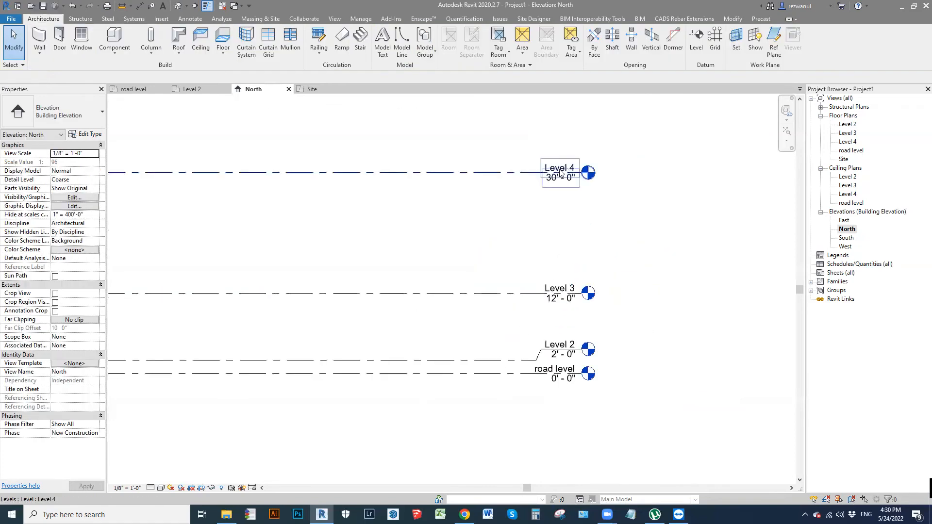
{"action": "scroll", "coordinate": [551, 195], "scroll_direction": "up", "scroll_amount": 3}
{"action": "scroll", "coordinate": [548, 215], "scroll_direction": "down", "scroll_amount": 3}
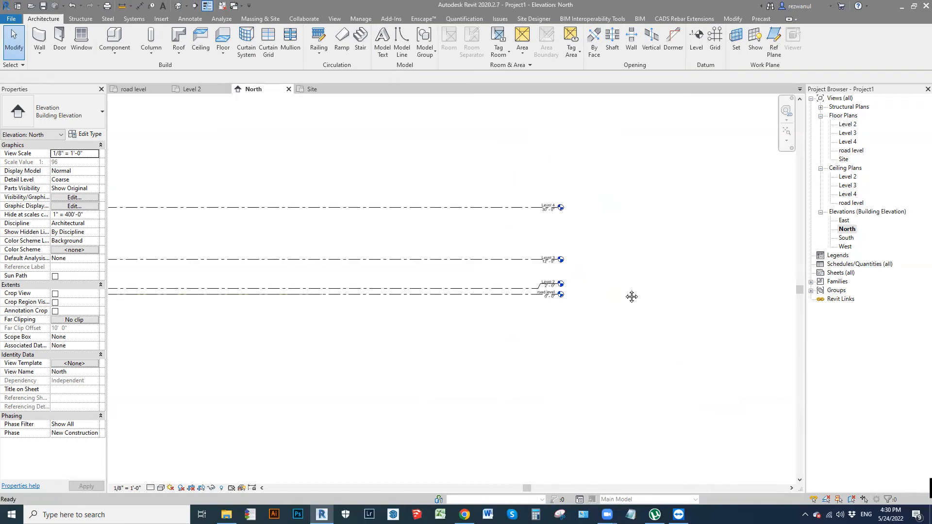
{"action": "scroll", "coordinate": [618, 185], "scroll_direction": "up", "scroll_amount": 2}
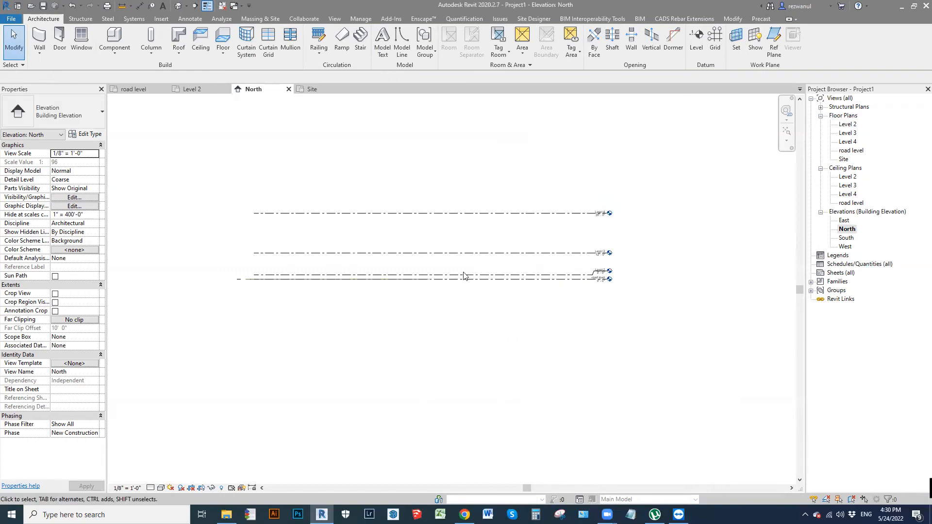
Step: Open the road level floor plan and copy the imported ground floor plan DWG to the clipboard
{"action": "middle_click_drag", "start_coordinate": [463, 272], "coordinate": [334, 271]}
{"action": "key", "text": "z"}
{"action": "key", "text": "f"}
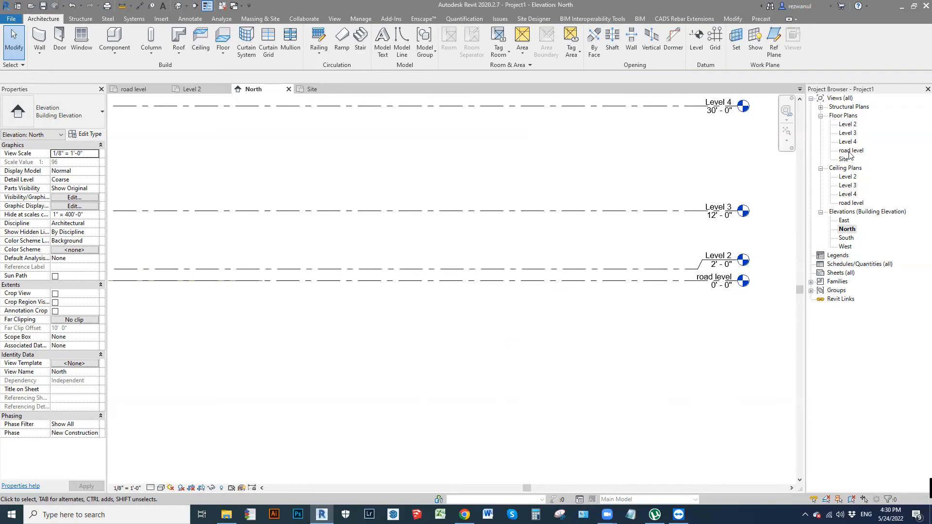
{"action": "double_click", "coordinate": [476, 281]}
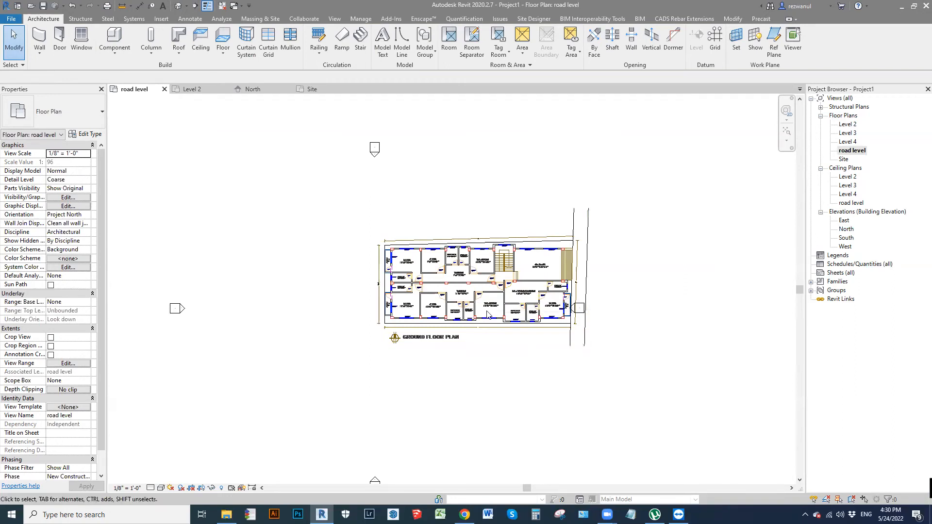
{"action": "left_click", "coordinate": [417, 306]}
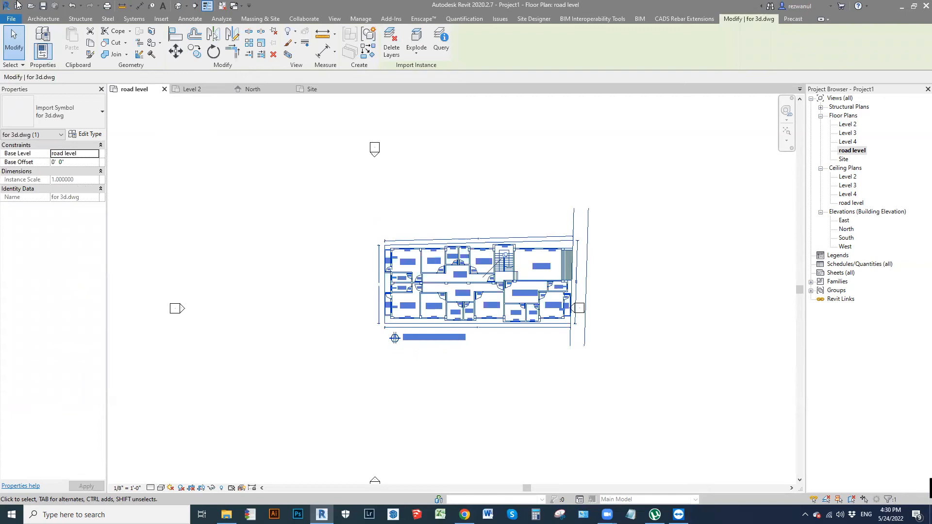
{"action": "left_click", "coordinate": [49, 19]}
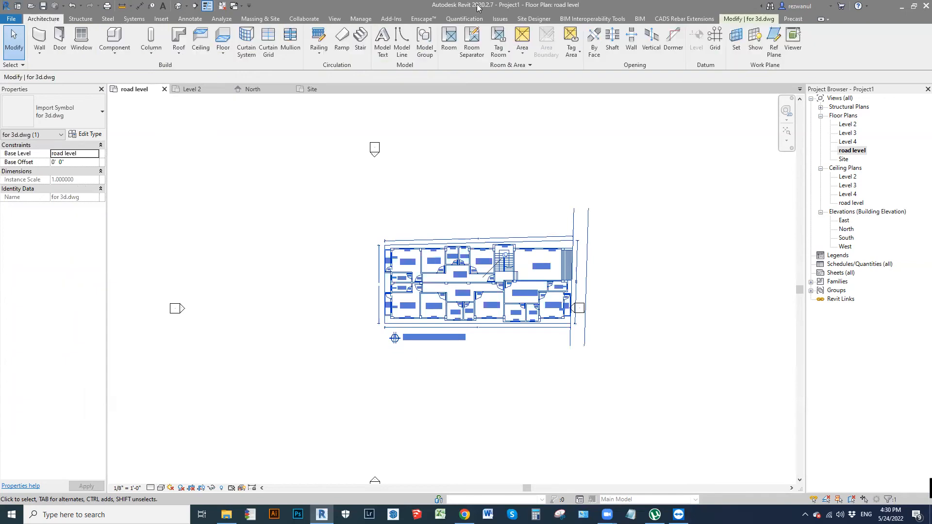
{"action": "left_click", "coordinate": [741, 20]}
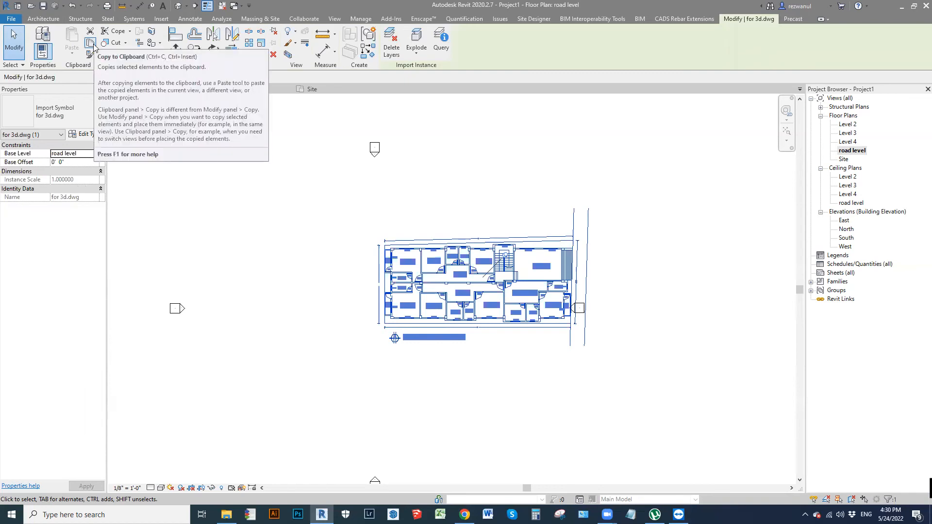
{"action": "left_click", "coordinate": [91, 44]}
Step: Paste the copied DWG aligned to the selected levels Level 2, Level 3 and Level 4
{"action": "left_click", "coordinate": [75, 53]}
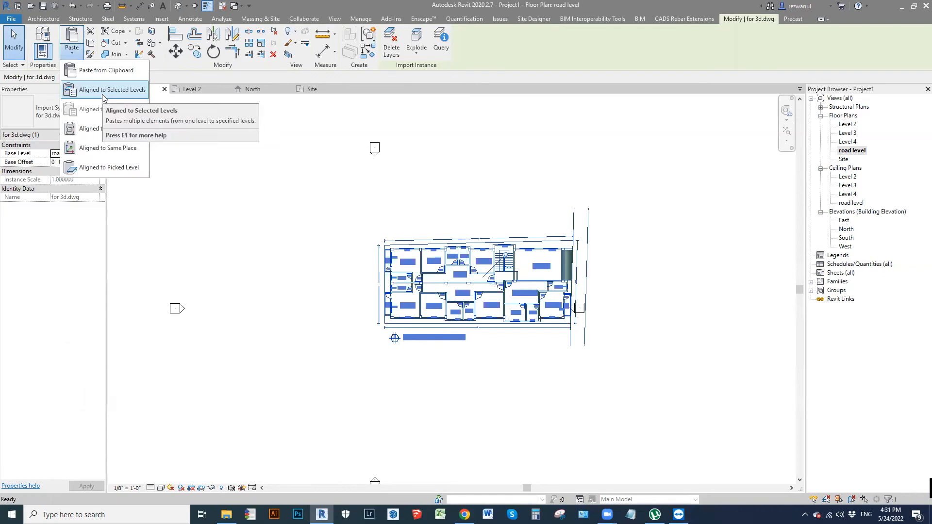
{"action": "left_click", "coordinate": [102, 92]}
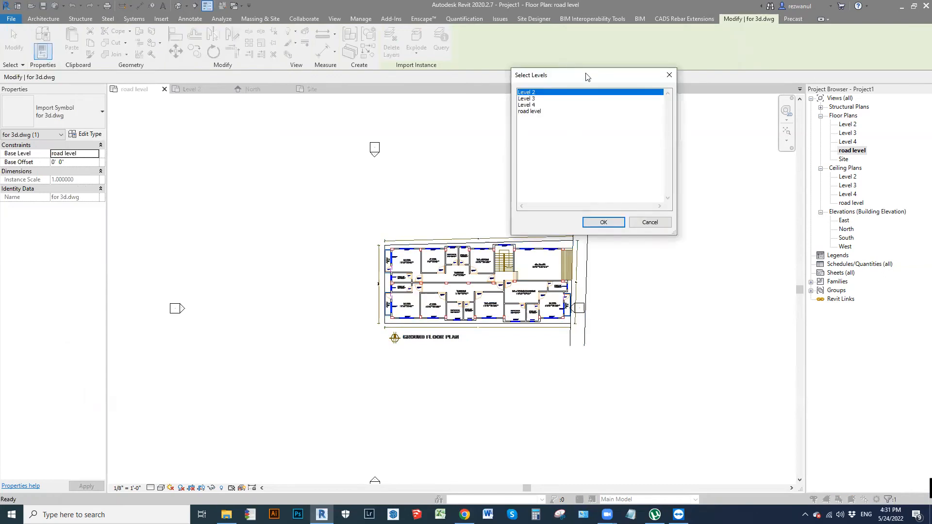
{"action": "left_click_drag", "start_coordinate": [586, 76], "coordinate": [537, 42]}
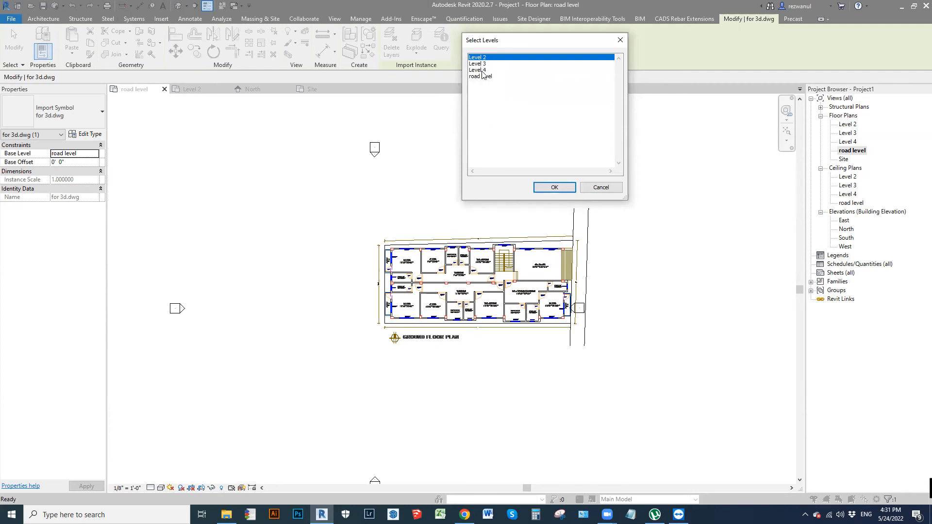
{"action": "left_click", "coordinate": [484, 66], "text": "ctrl"}
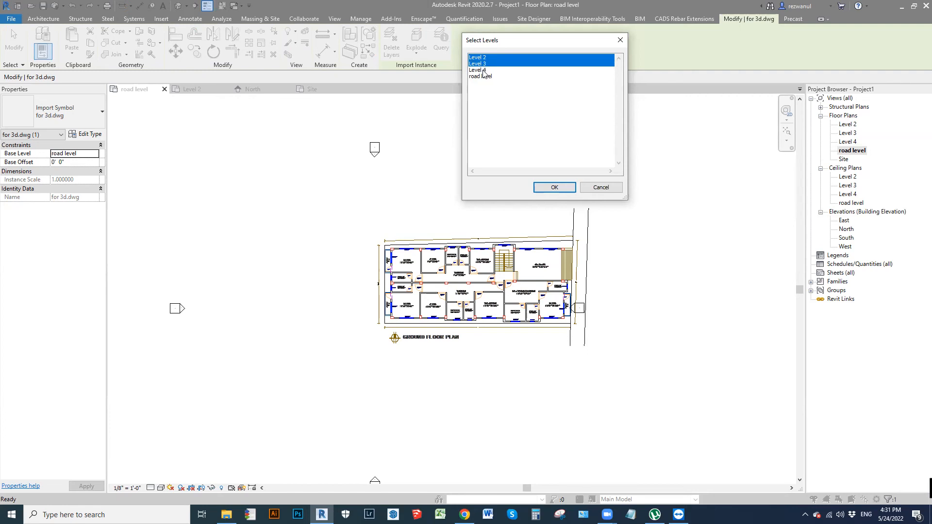
{"action": "left_click", "coordinate": [484, 72], "text": "ctrl"}
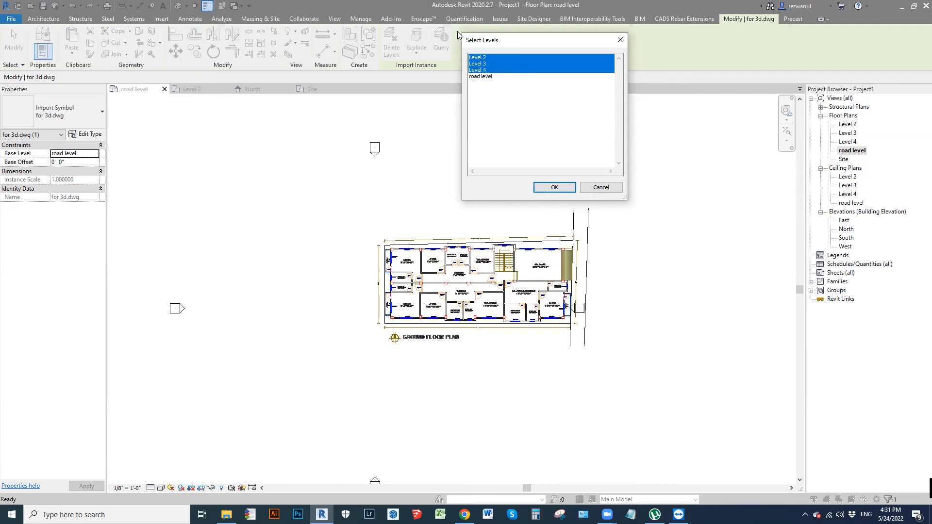
{"action": "left_click", "coordinate": [555, 191]}
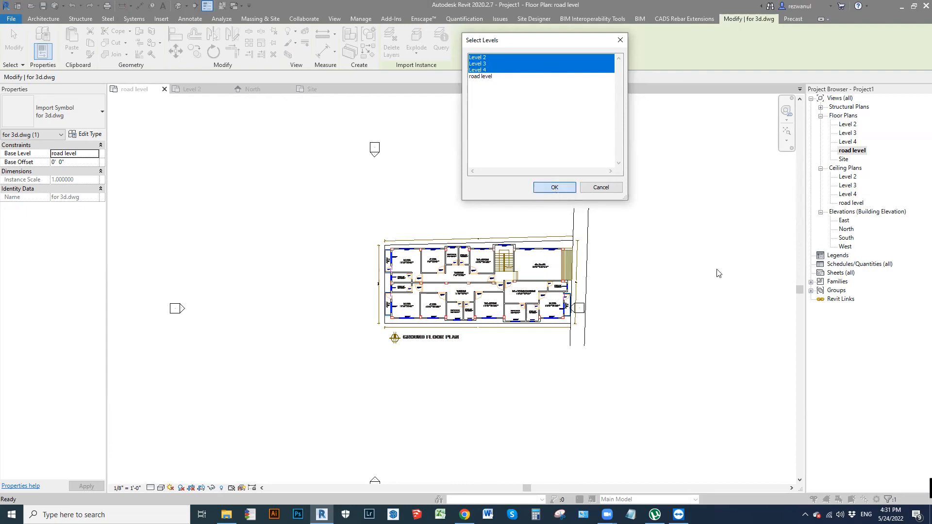
Step: Open the default 3D view and inspect the DWG copies stacked on the levels from an angle
{"action": "left_click", "coordinate": [178, 6]}
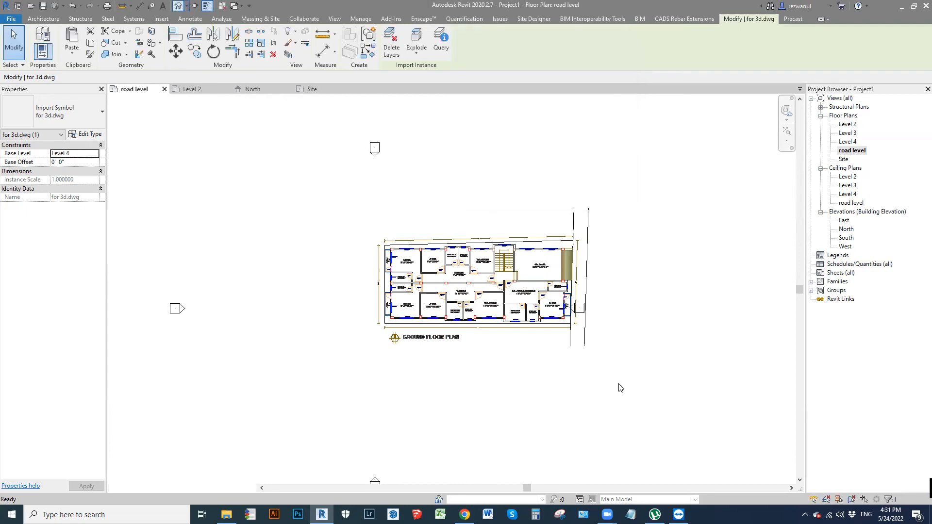
{"action": "middle_click_drag", "start_coordinate": [580, 264], "coordinate": [390, 148], "text": "shift"}
{"action": "middle_click_drag", "start_coordinate": [324, 338], "coordinate": [414, 341], "text": "shift"}
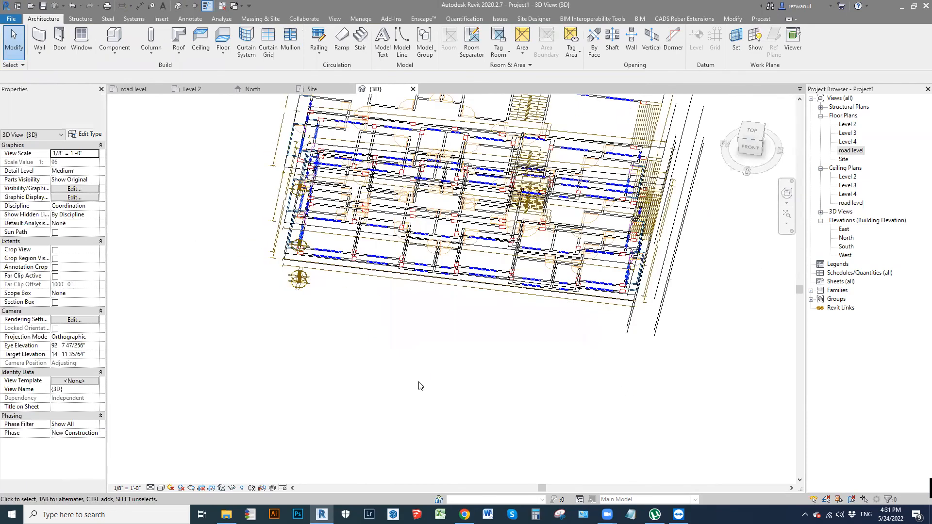
{"action": "scroll", "coordinate": [335, 242], "scroll_direction": "down", "scroll_amount": 3}
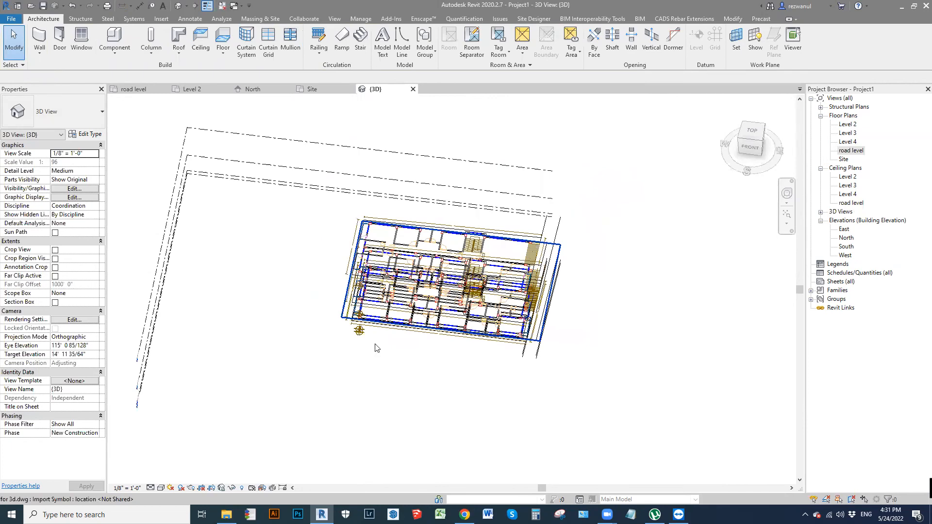
{"action": "scroll", "coordinate": [378, 347], "scroll_direction": "up", "scroll_amount": 5}
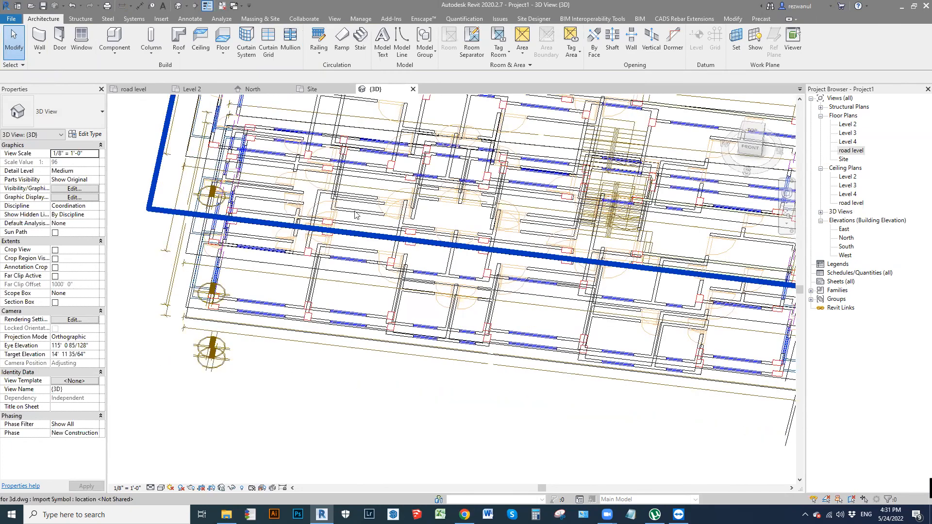
{"action": "scroll", "coordinate": [377, 279], "scroll_direction": "down", "scroll_amount": 5}
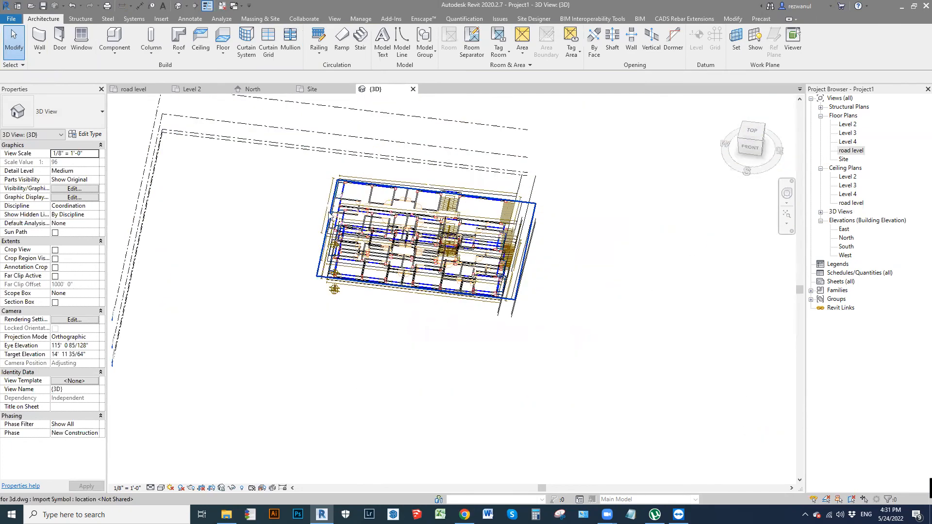
{"action": "scroll", "coordinate": [378, 275], "scroll_direction": "up", "scroll_amount": 5}
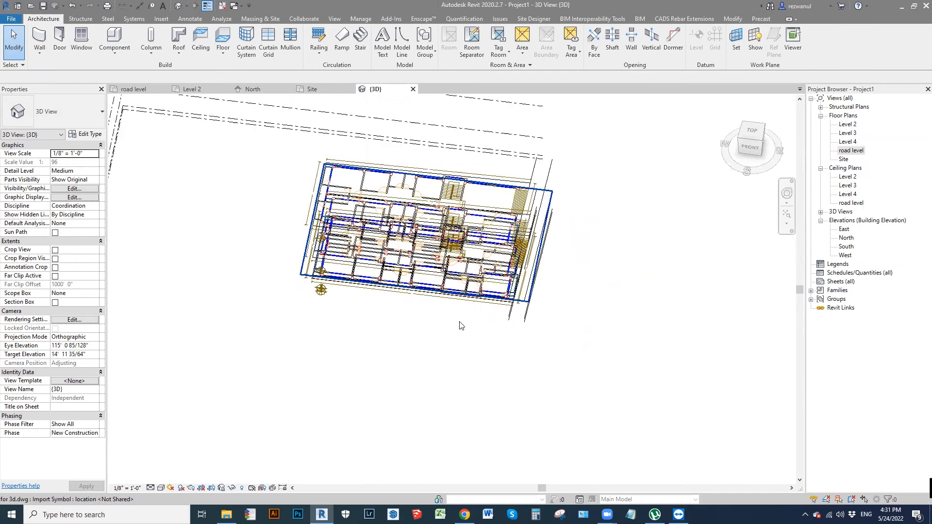
Step: Open the Level 2 floor plan and examine the DWG's room layout, columns and walls along the upper edge of the building
{"action": "left_click", "coordinate": [133, 88]}
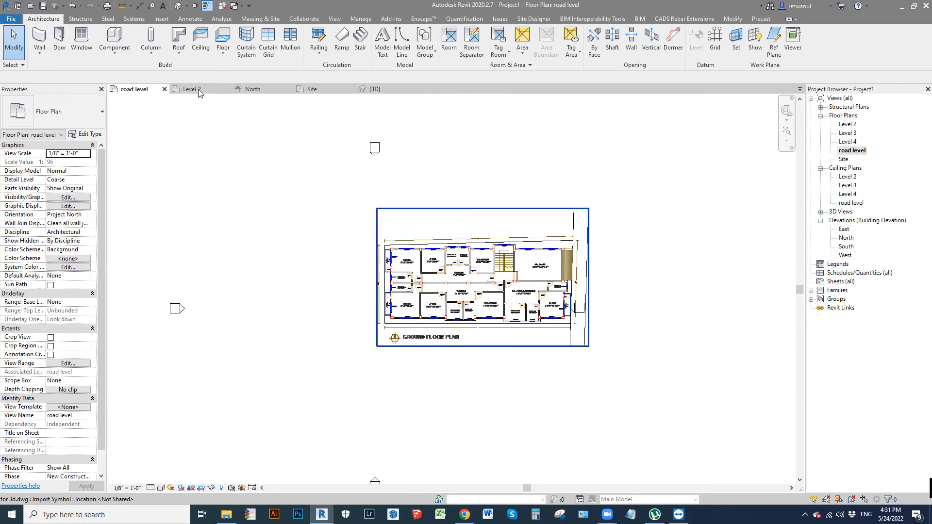
{"action": "double_click", "coordinate": [848, 125]}
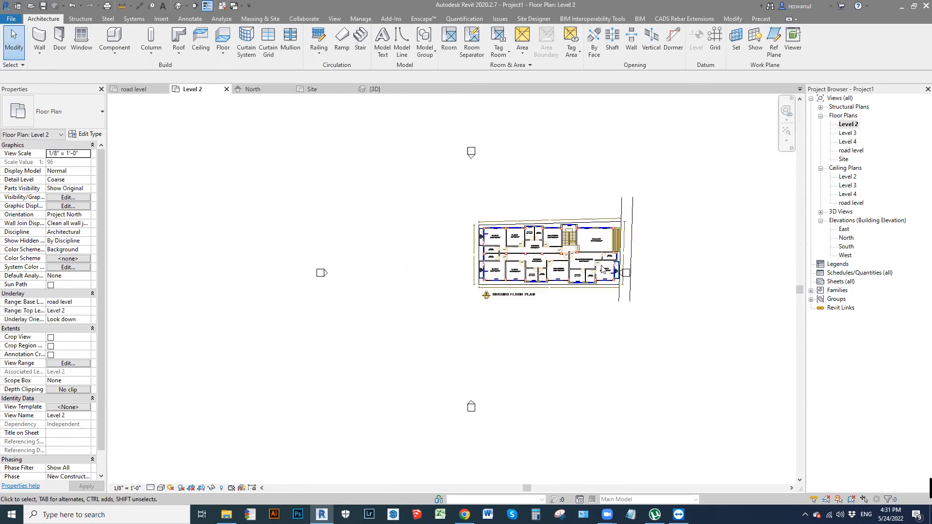
{"action": "left_click", "coordinate": [549, 267]}
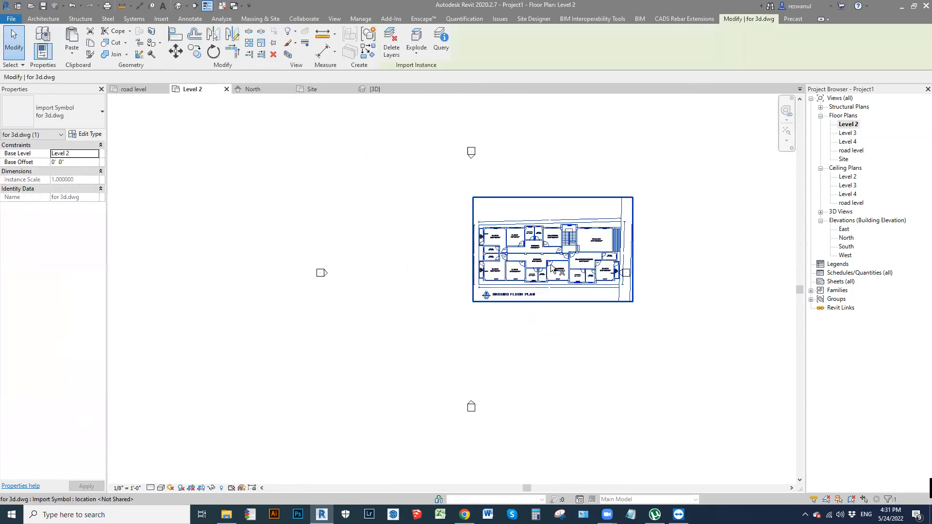
{"action": "key", "text": "Escape"}
{"action": "scroll", "coordinate": [587, 261], "scroll_direction": "up", "scroll_amount": 2}
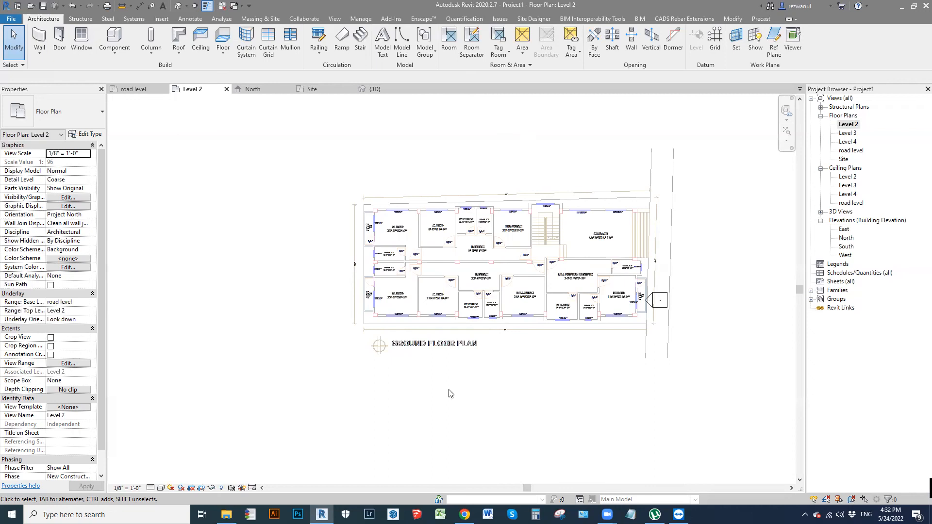
{"action": "scroll", "coordinate": [573, 340], "scroll_direction": "down", "scroll_amount": 2}
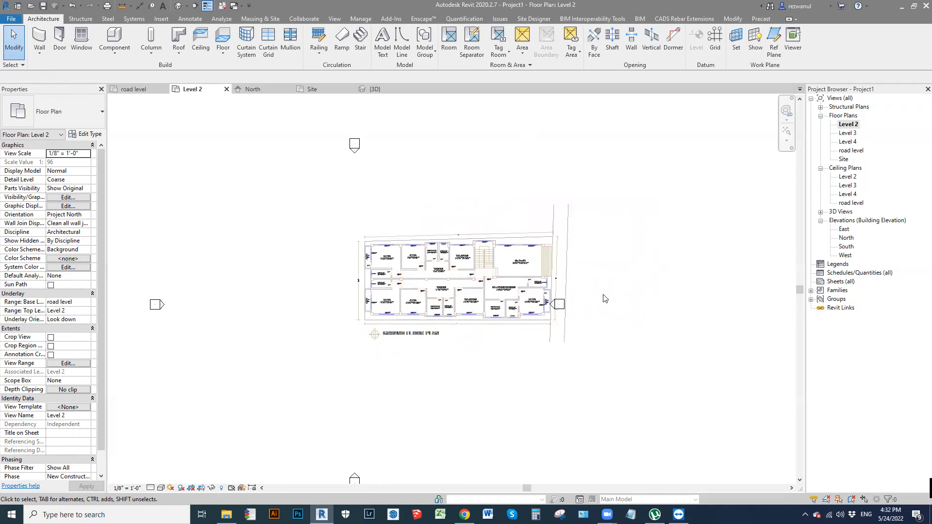
{"action": "middle_click_drag", "start_coordinate": [381, 202], "coordinate": [380, 203]}
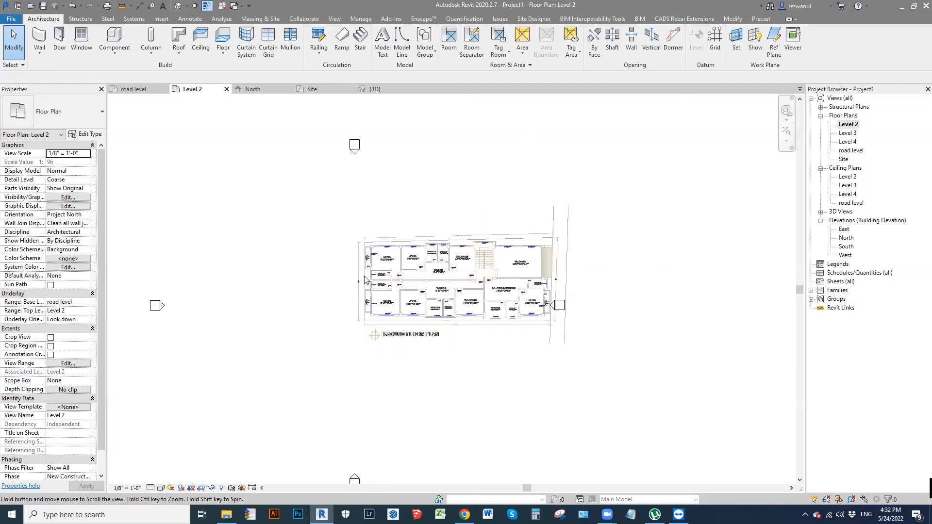
{"action": "scroll", "coordinate": [367, 278], "scroll_direction": "up", "scroll_amount": 8}
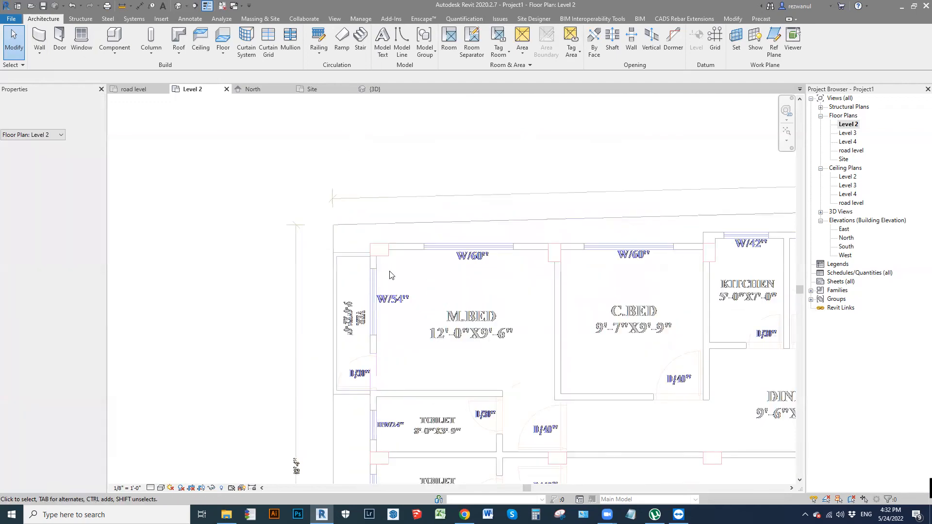
{"action": "scroll", "coordinate": [456, 274], "scroll_direction": "down", "scroll_amount": 8}
{"action": "scroll", "coordinate": [342, 241], "scroll_direction": "up", "scroll_amount": 7}
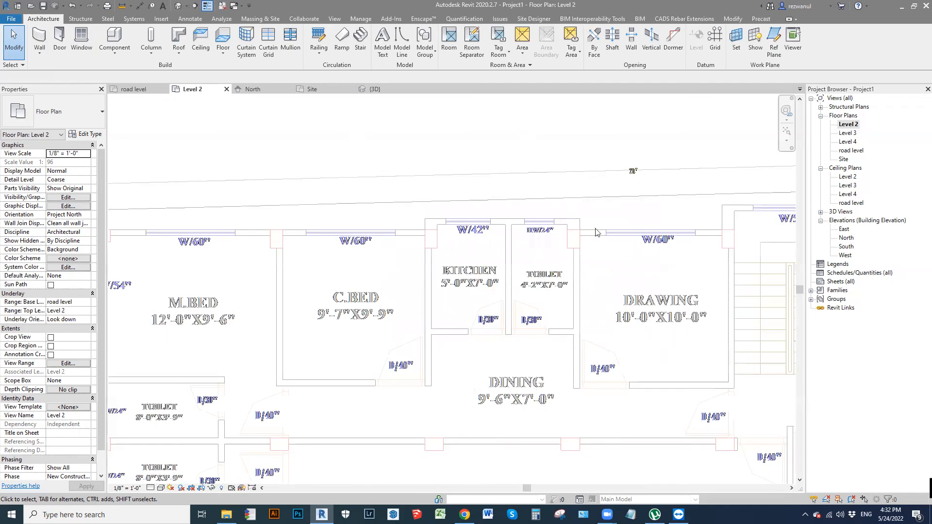